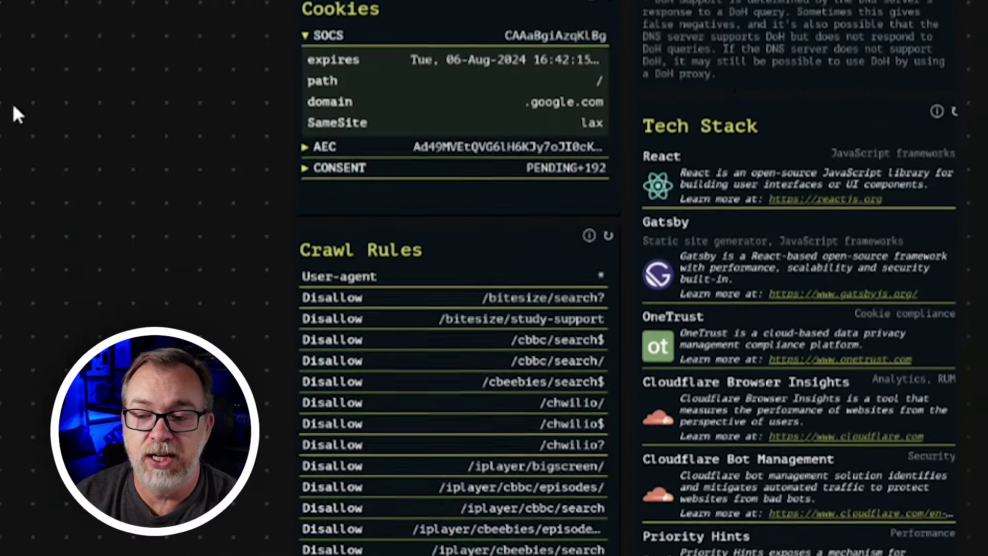
Examine the sample report's cookies, crawl rules, tech stack, pages, headers, DNS records and Security.Txt sections.
scroll(168, 124, "down", 3)
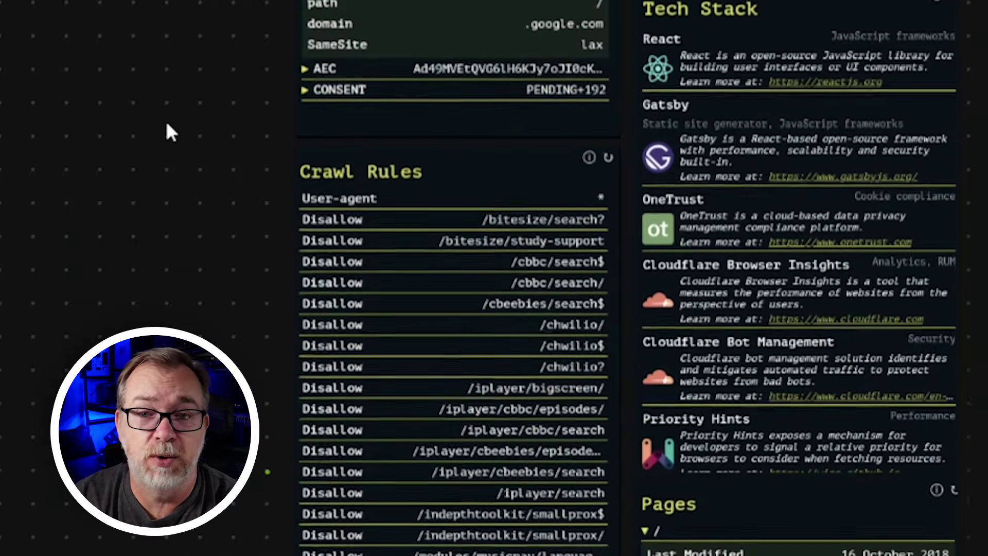
scroll(167, 124, "down", 3)
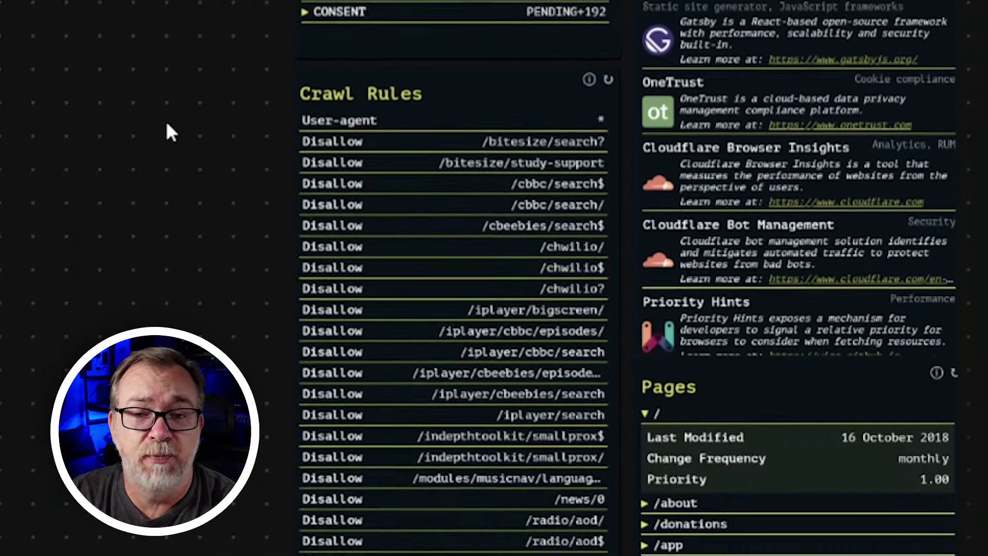
scroll(167, 125, "down", 3)
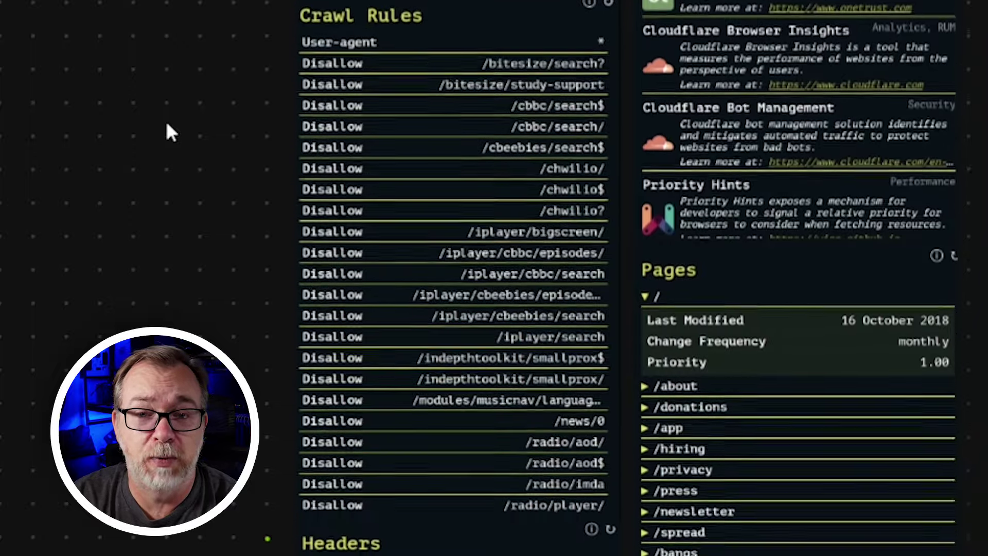
scroll(167, 124, "down", 5)
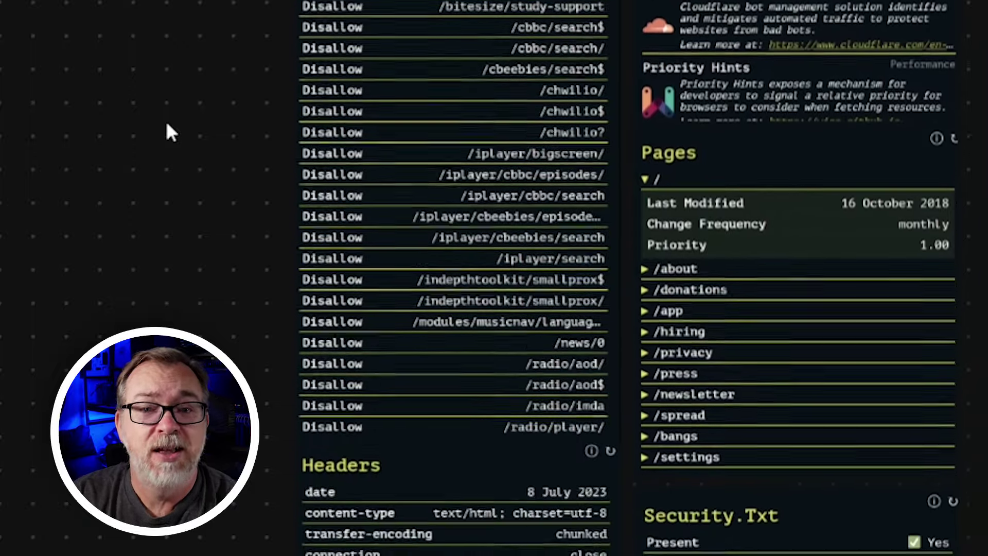
scroll(167, 124, "down", 3)
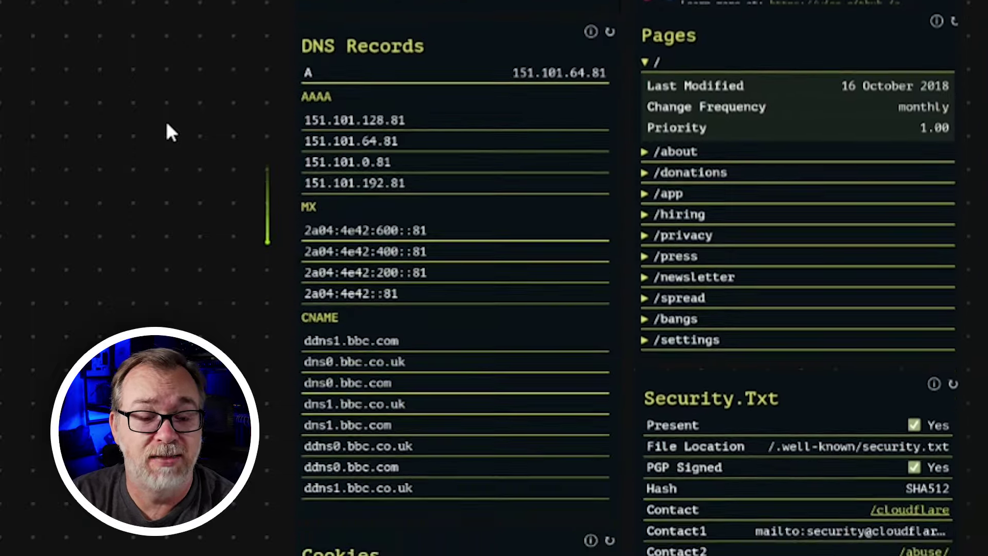
scroll(168, 124, "down", 5)
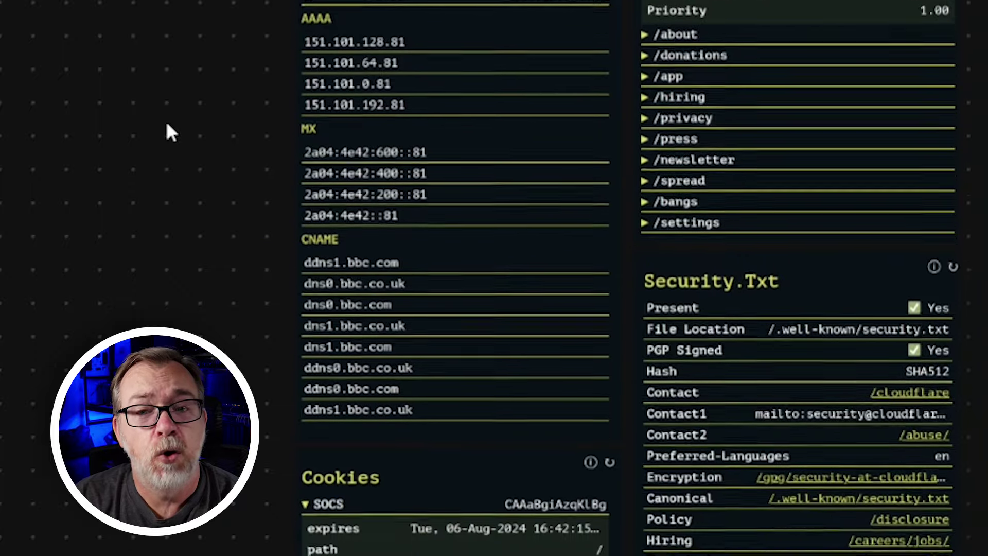
scroll(168, 125, "down", 3)
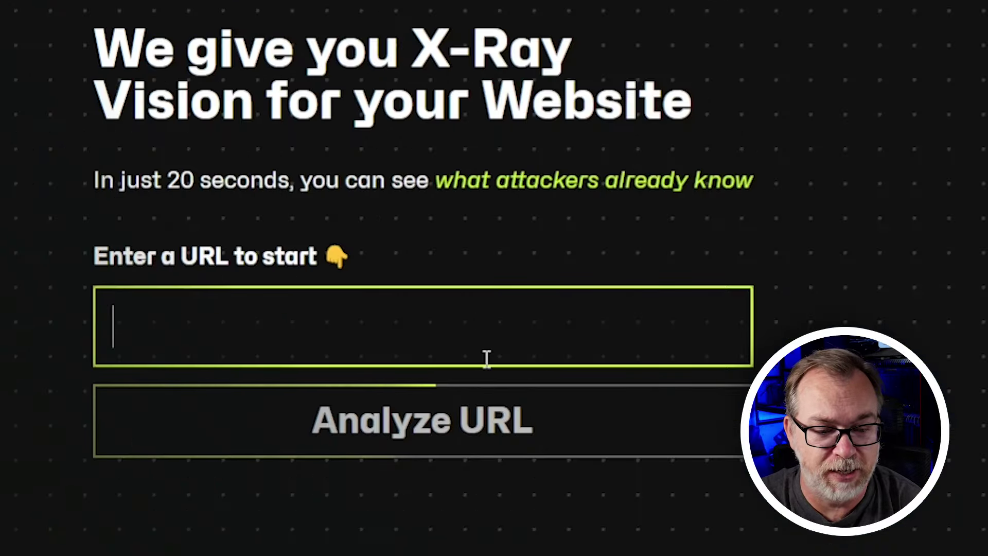
Enter dbtechreviews.com as the website to check and try to analyze it.
type("d")
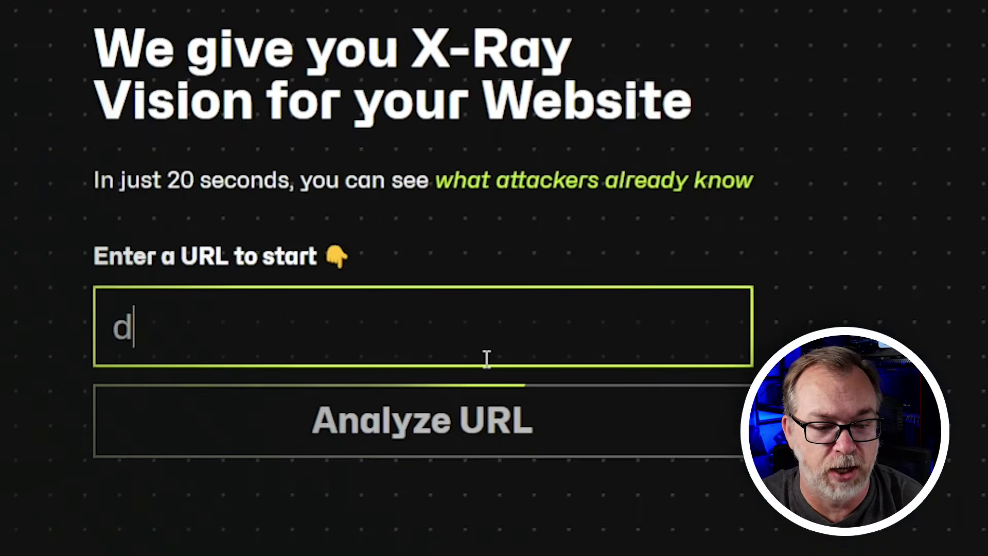
type("btechreviews.com")
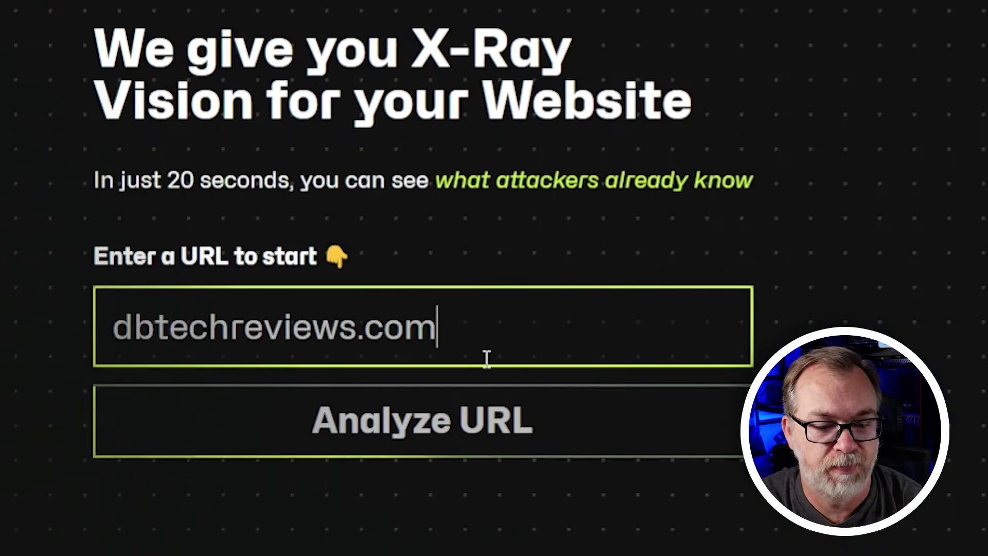
left_click(470, 427)
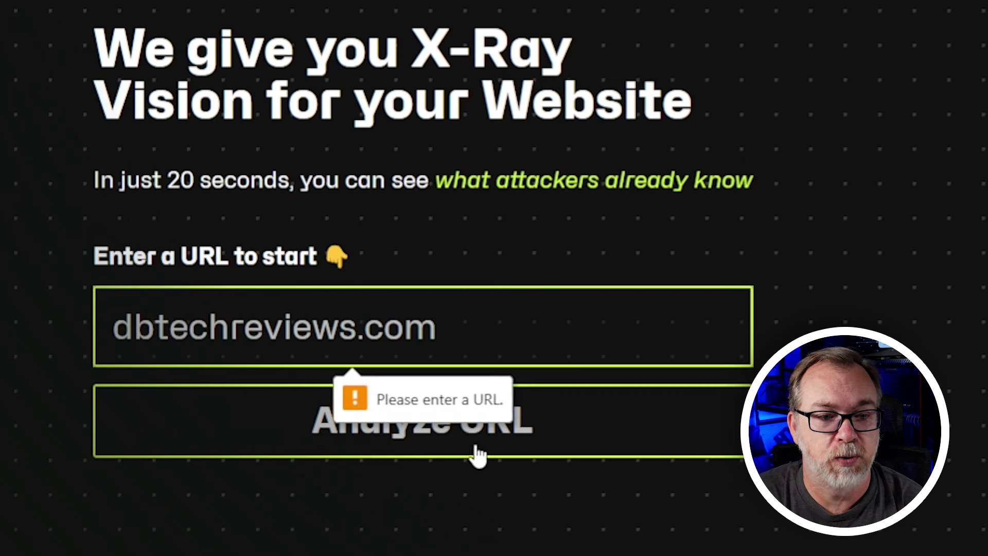
key("Left")
key("Left")
key("Left")
key("Left")
key("Left")
key("Left")
key("Left")
key("Left")
key("Left")
key("Left")
key("Left")
key("Left")
key("Left")
key("Left")
key("Left")
key("Left")
key("Left")
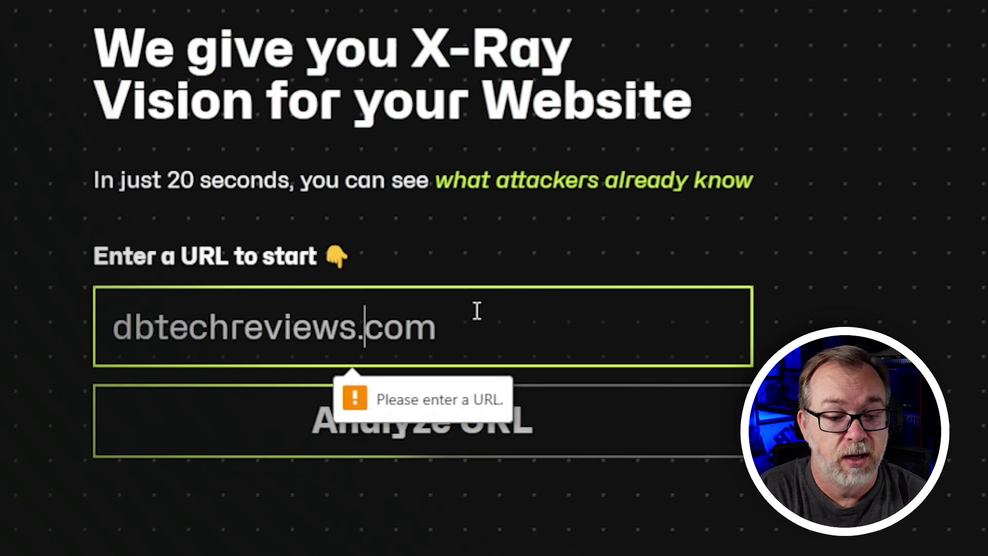
type("https://")
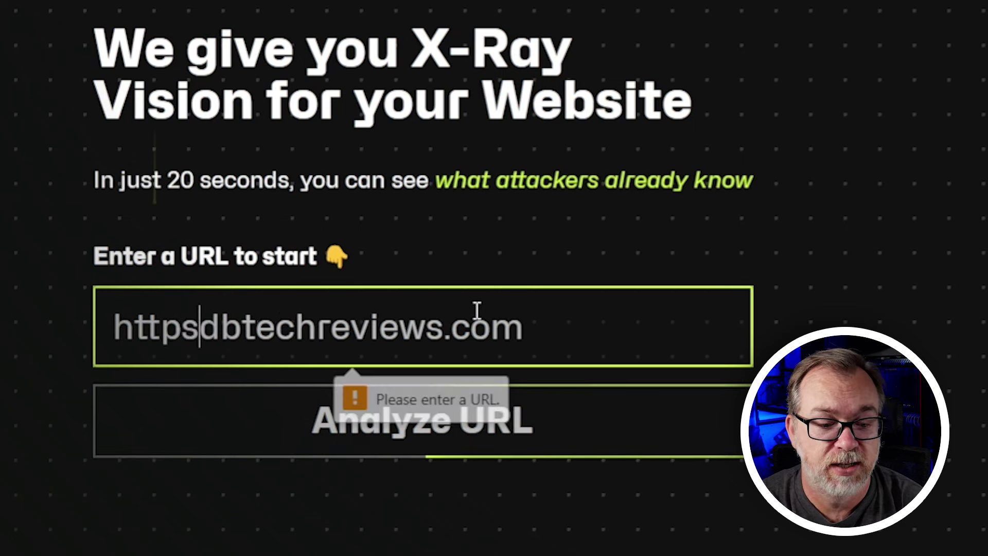
key("Return")
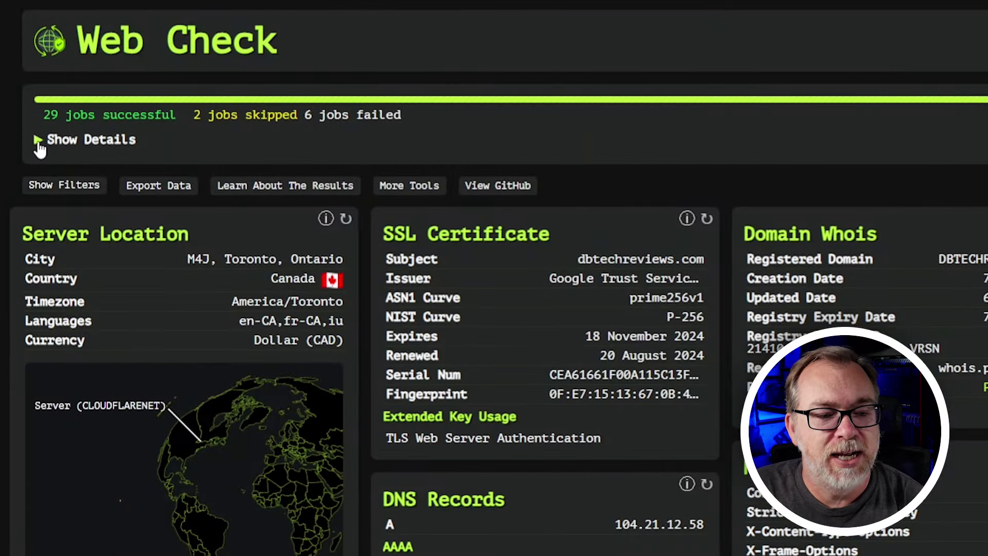
Expand the job details of the scan and view the error details for the quality job, closing them when read.
left_click(40, 147)
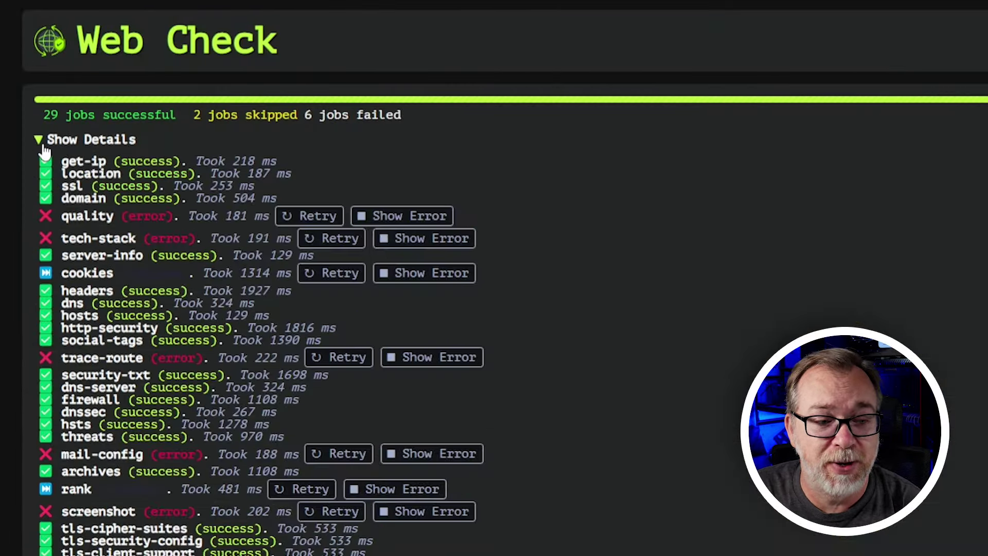
scroll(221, 180, "down", 2)
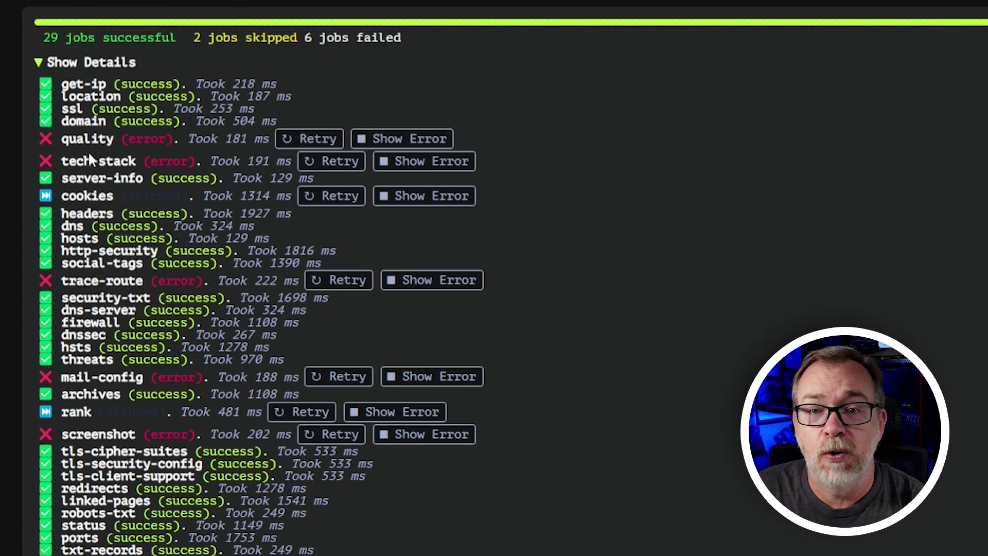
left_click(421, 145)
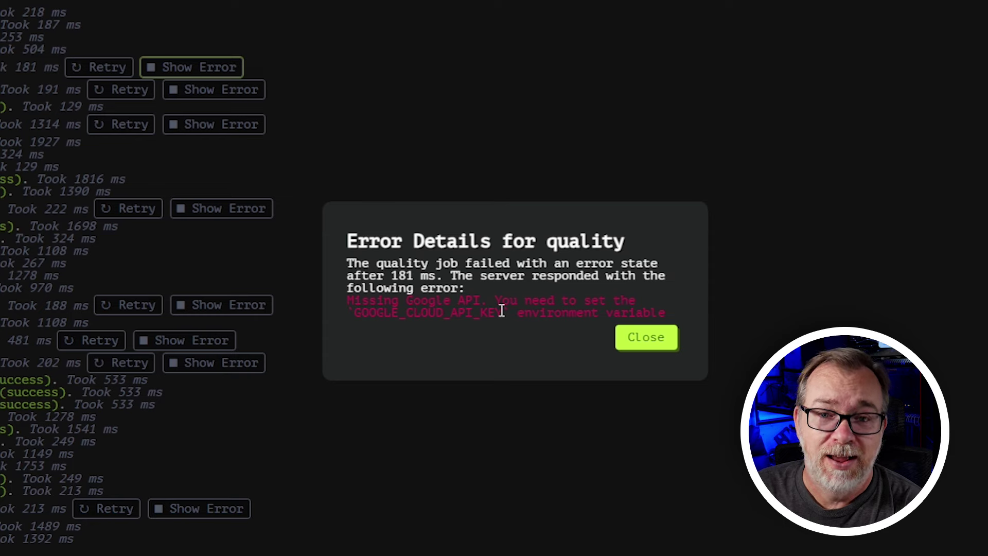
left_click(636, 349)
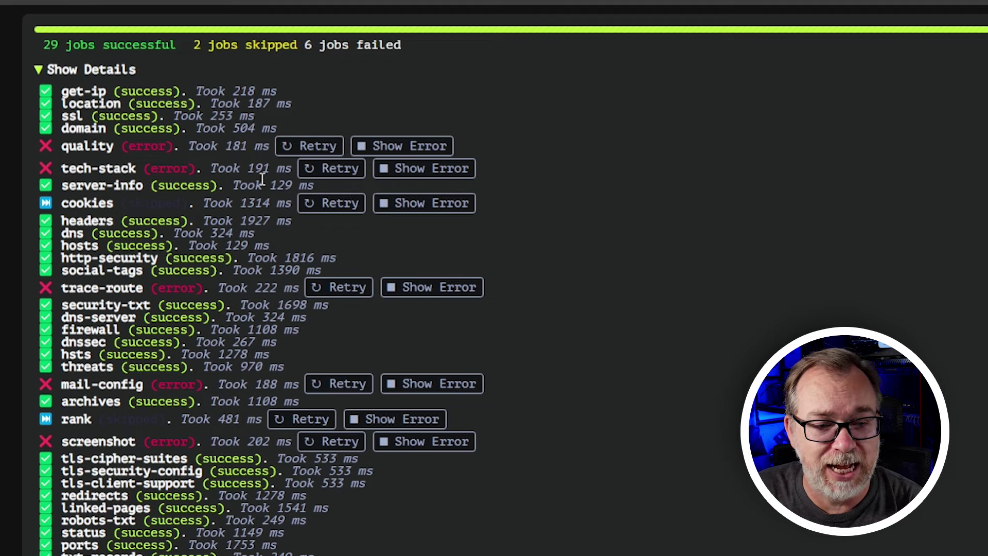
View the error details for the tech-stack, cookies, trace-route and mail-config jobs.
left_click(433, 173)
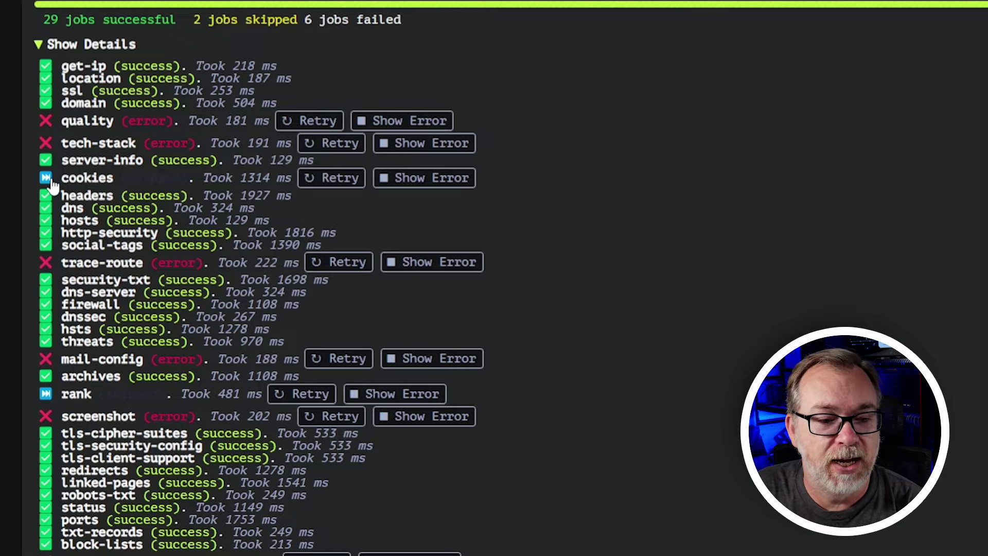
left_click(431, 181)
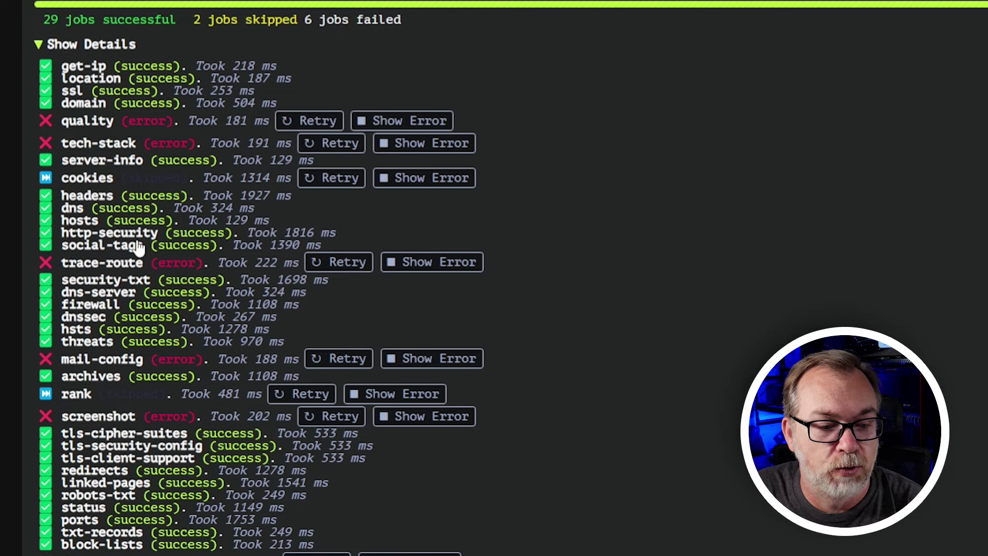
left_click(431, 268)
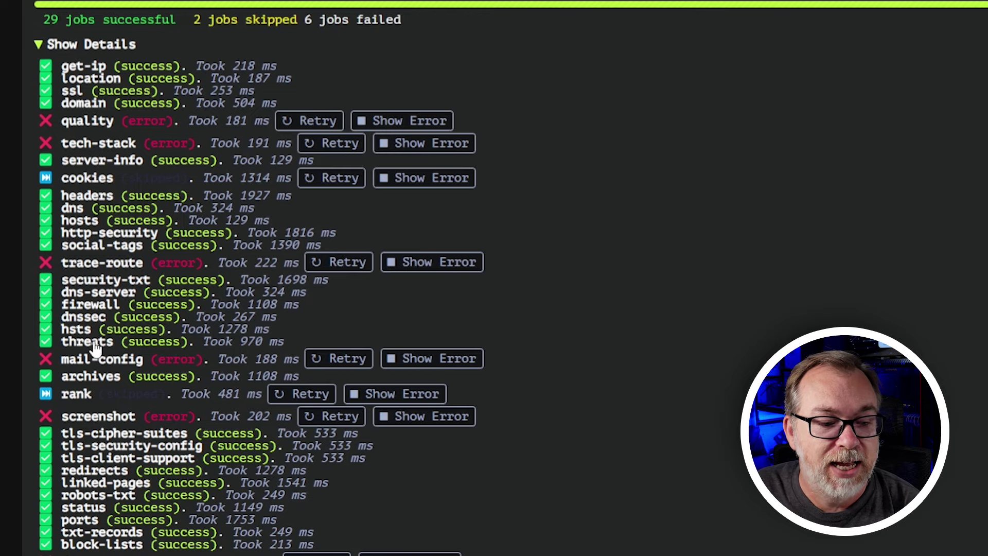
left_click(428, 360)
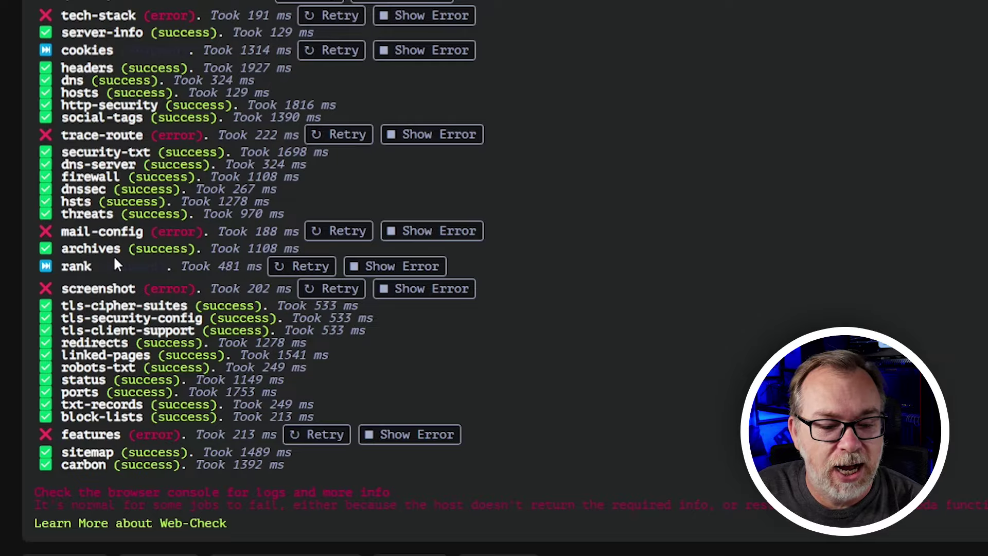
View the error details for the rank, screenshot and features jobs, closing each before returning to the job summary.
left_click(370, 270)
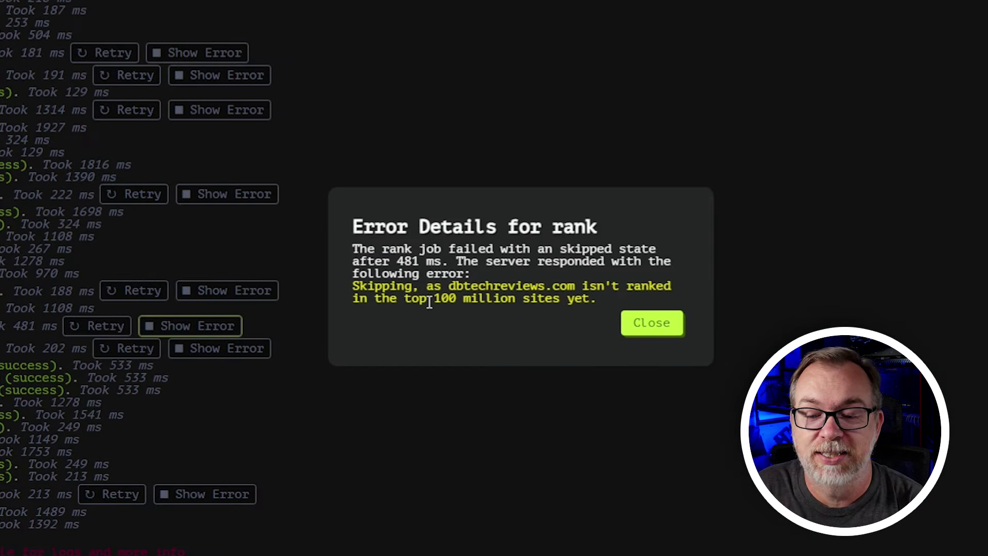
left_click(632, 329)
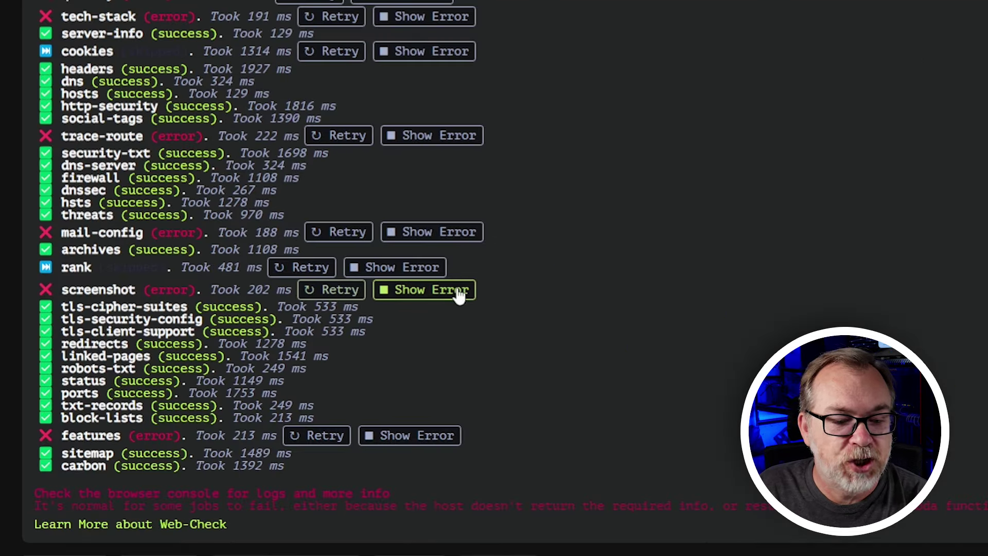
left_click(458, 291)
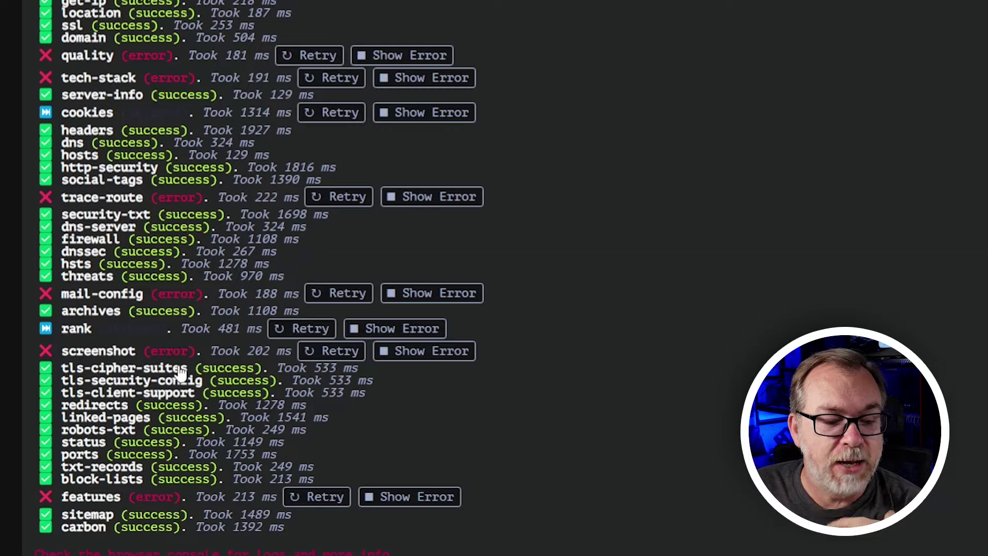
scroll(124, 383, "down", 5)
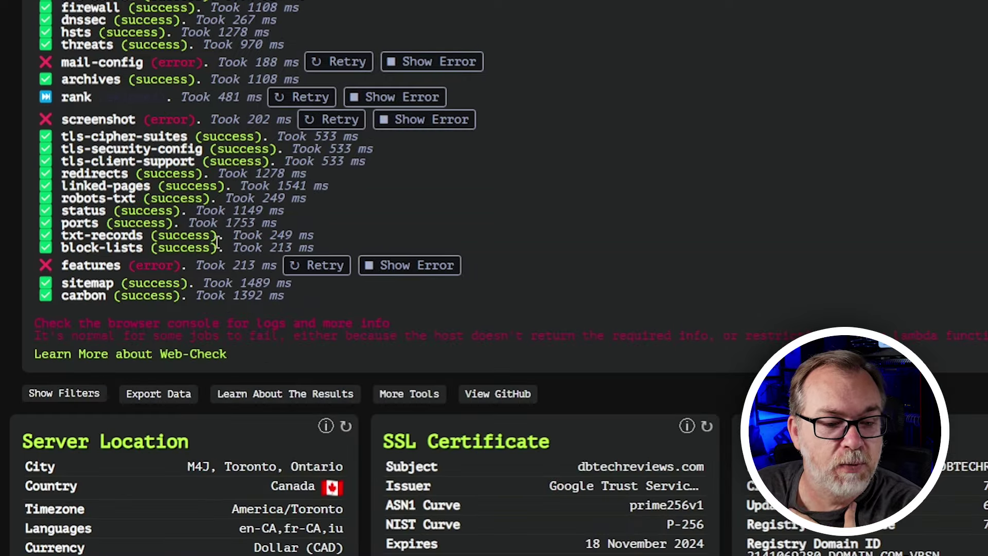
left_click(416, 267)
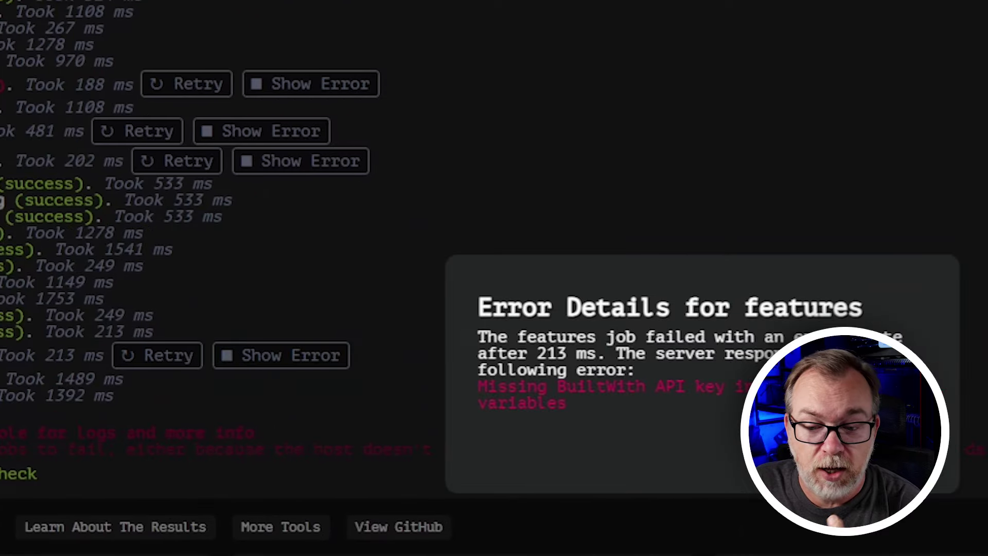
key("Escape")
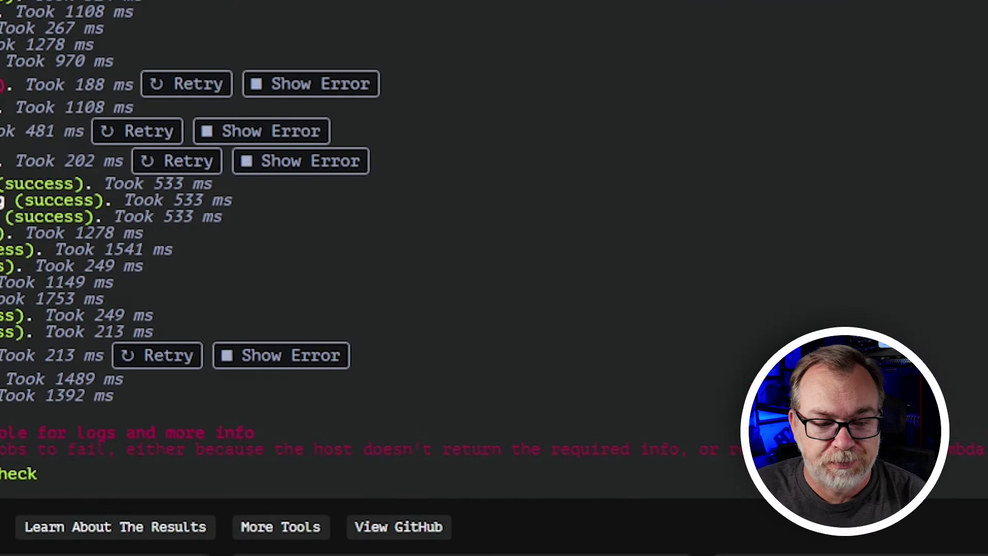
scroll(360, 278, "up", 8)
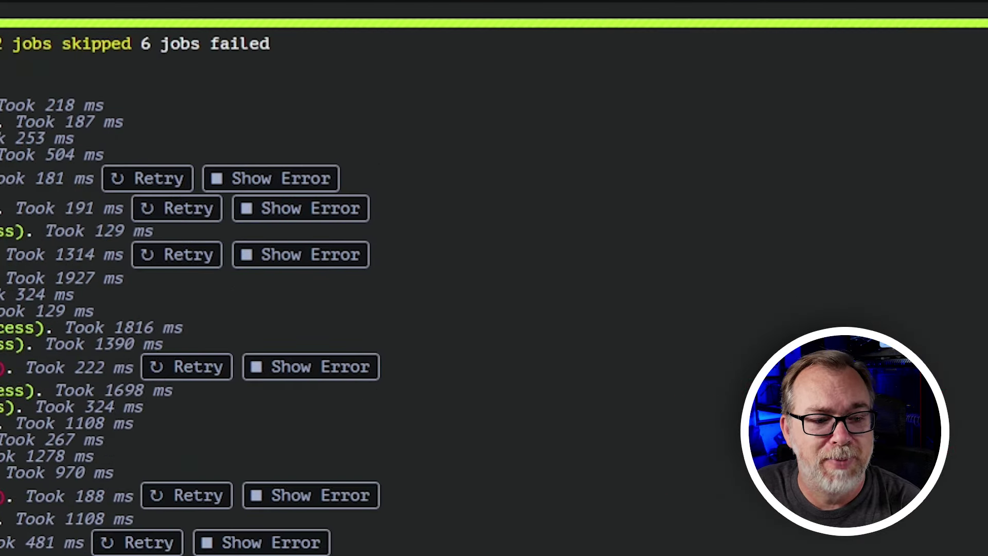
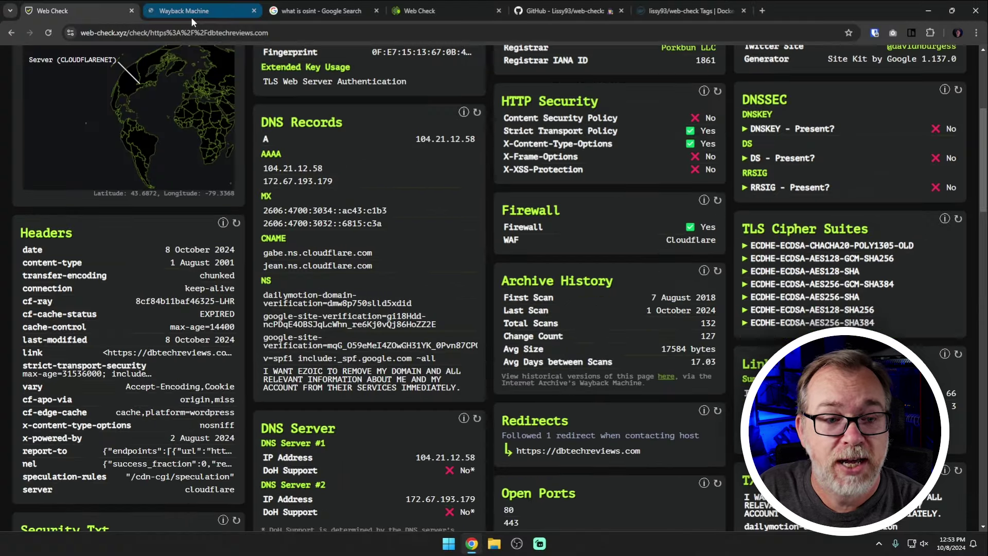
Open the site's historical versions in the Wayback Machine from Archive History and view the March 28, 2024 snapshot from 08:15:46.
left_click(588, 353)
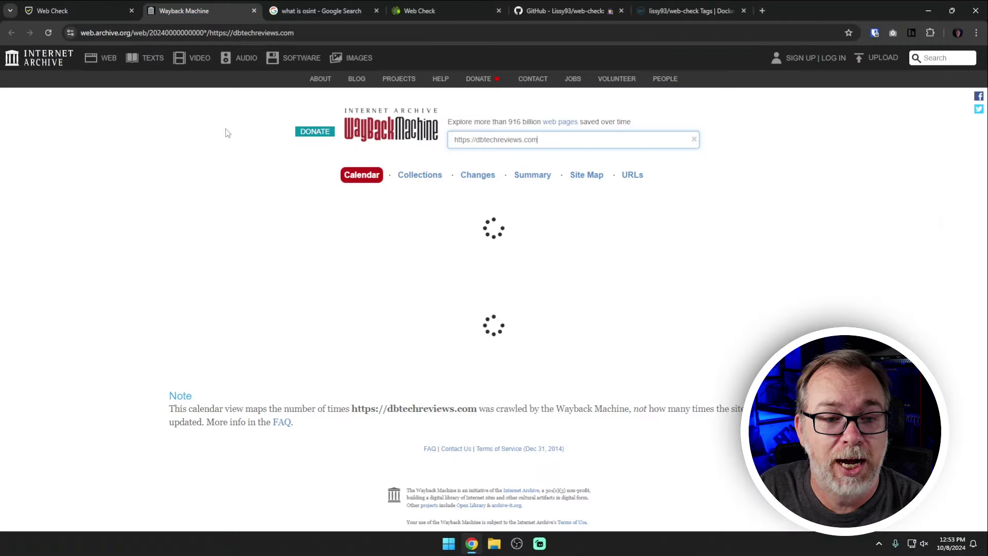
scroll(391, 297, "down", 4)
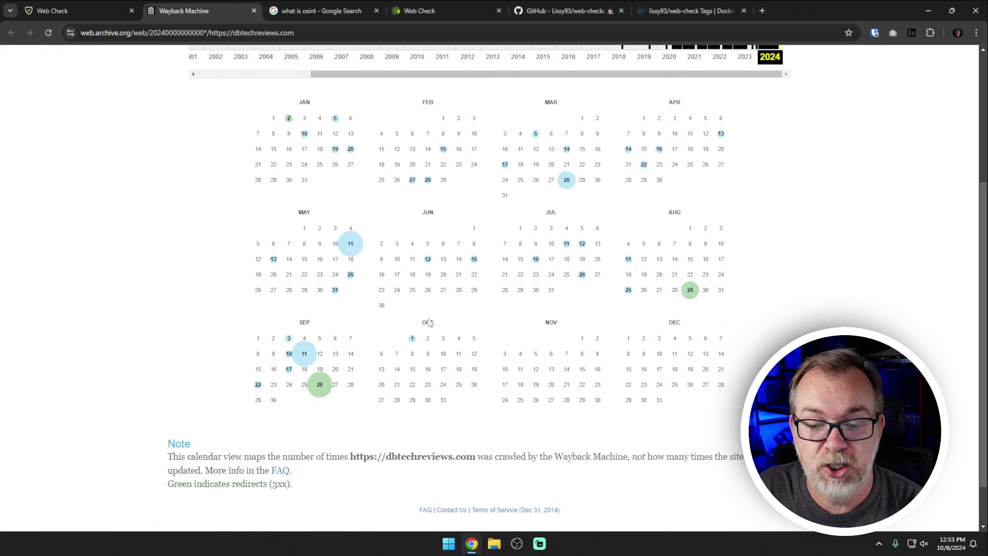
mouse_move(567, 181)
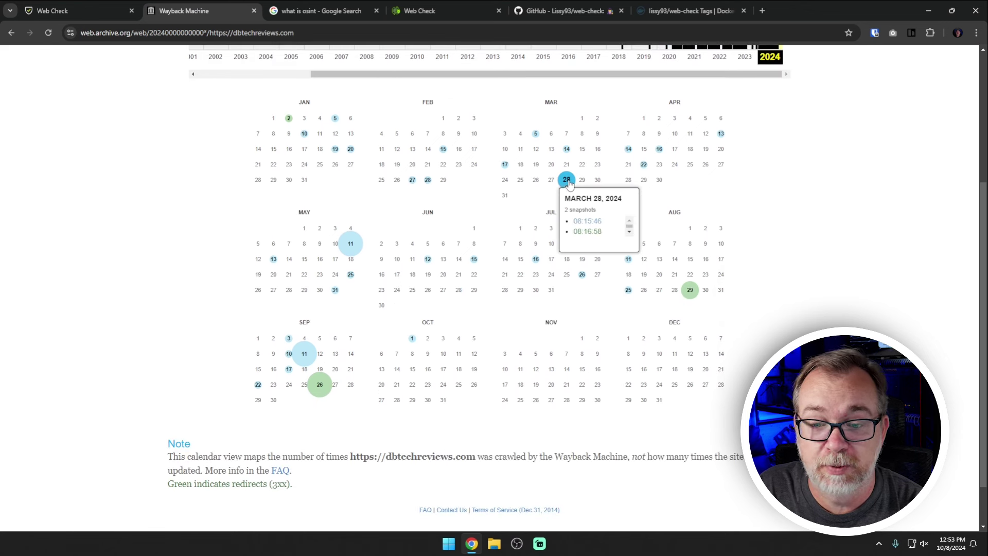
left_click(586, 222)
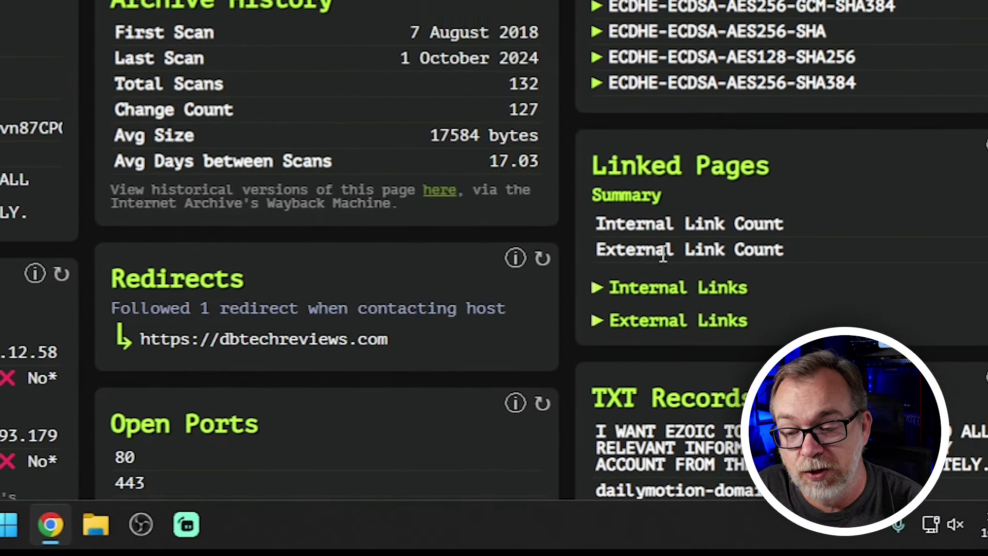
Expand the External Links under Linked Pages in the Web Check report and review the sections further down, including HSTS Check.
left_click(612, 321)
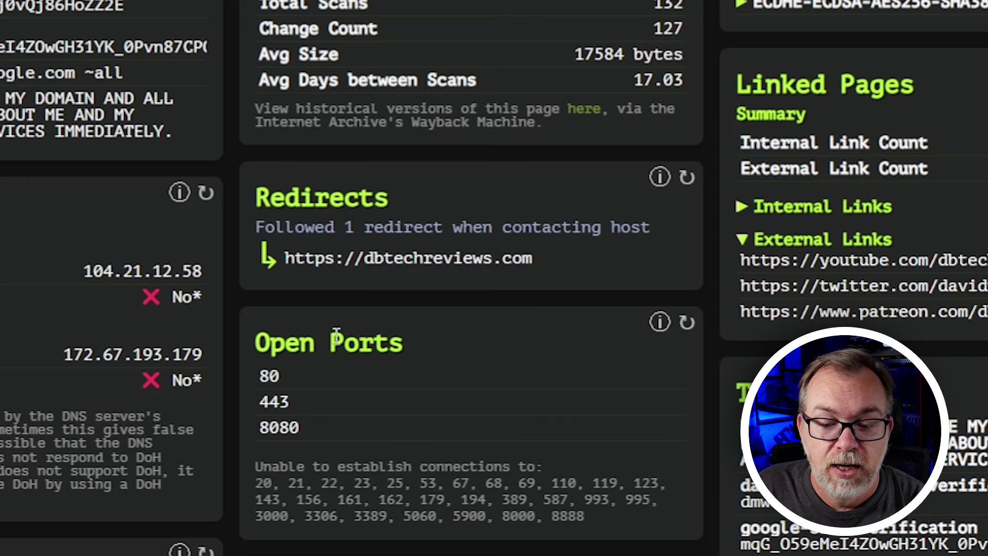
scroll(331, 360, "down", 5)
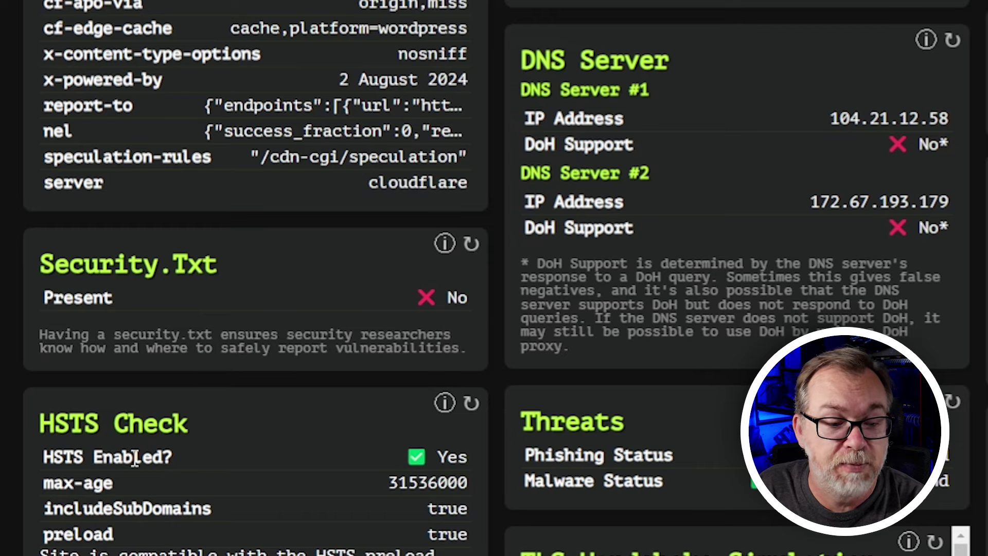
Examine Open Ports, the Ezoic removal entry in TXT Records, Carbon Footprint and the TLS Security Issues in the dbtechreviews.com report.
scroll(137, 457, "down", 5)
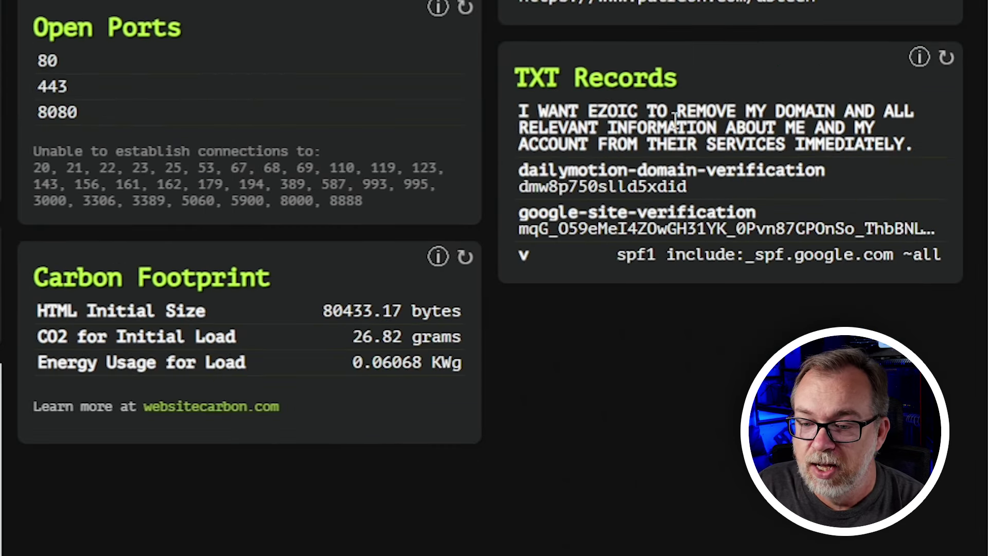
triple_click(570, 117)
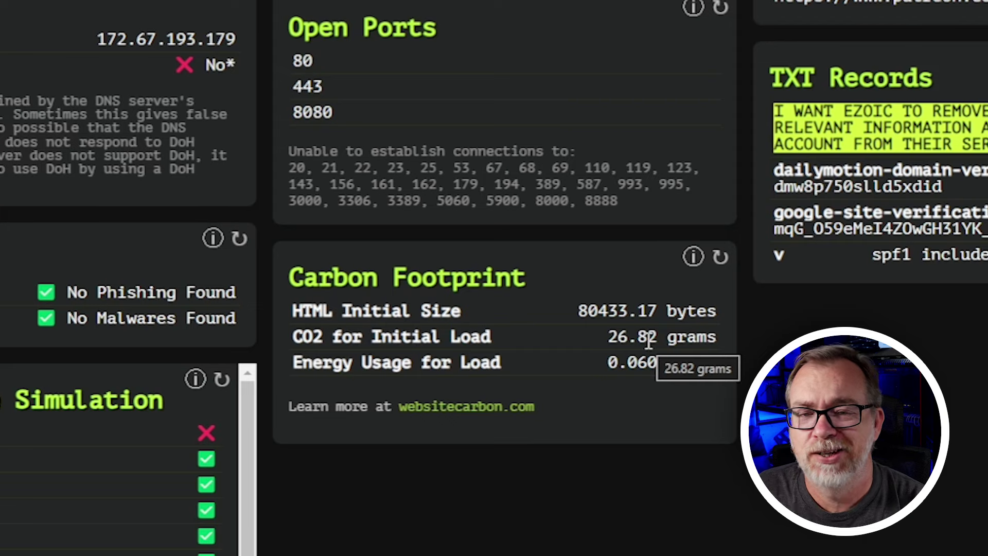
scroll(612, 260, "down", 5)
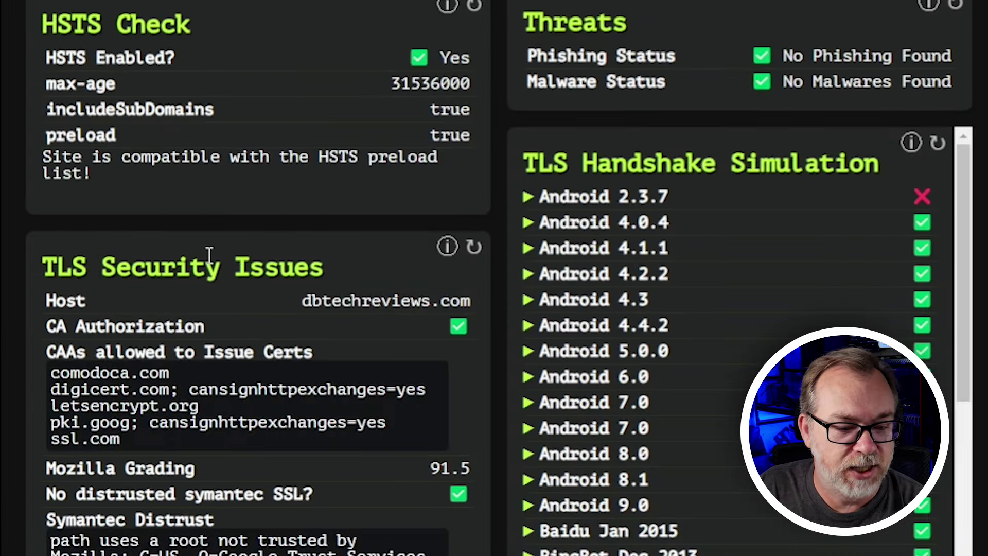
scroll(209, 252, "down", 6)
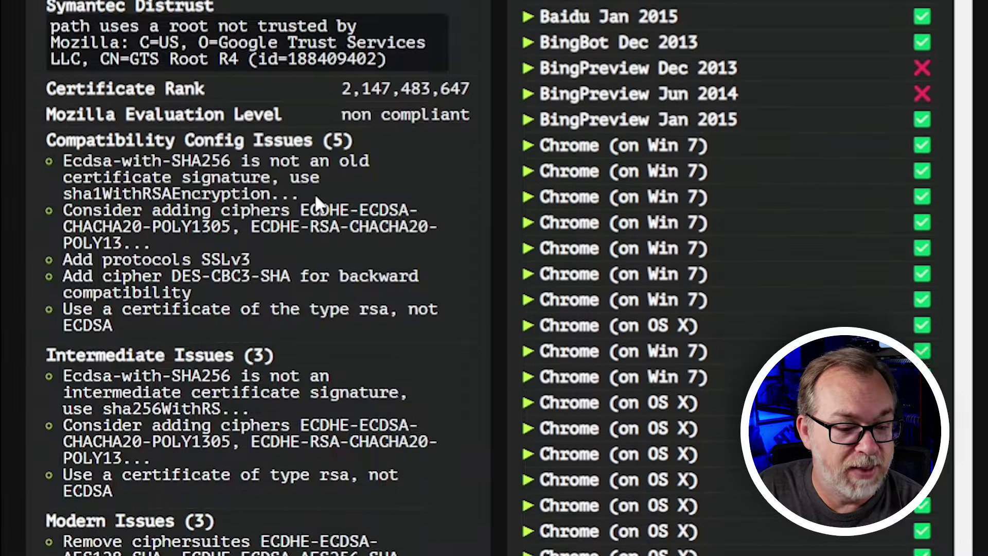
scroll(316, 198, "down", 8)
scroll(304, 260, "up", 3)
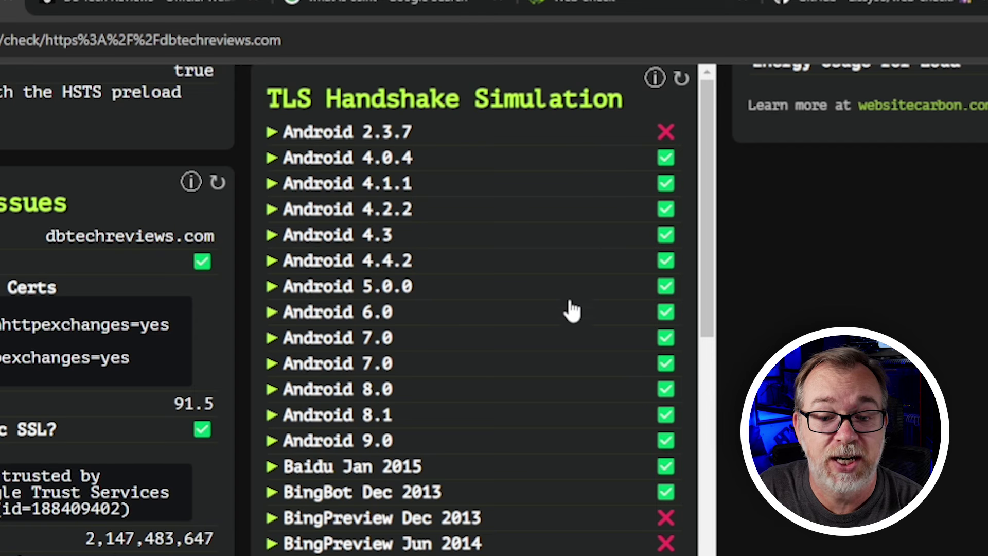
Examine the TLS Handshake Simulation results across the Android, BingPreview, Chrome, Firefox, Googlebot and IE clients.
scroll(463, 353, "down", 15)
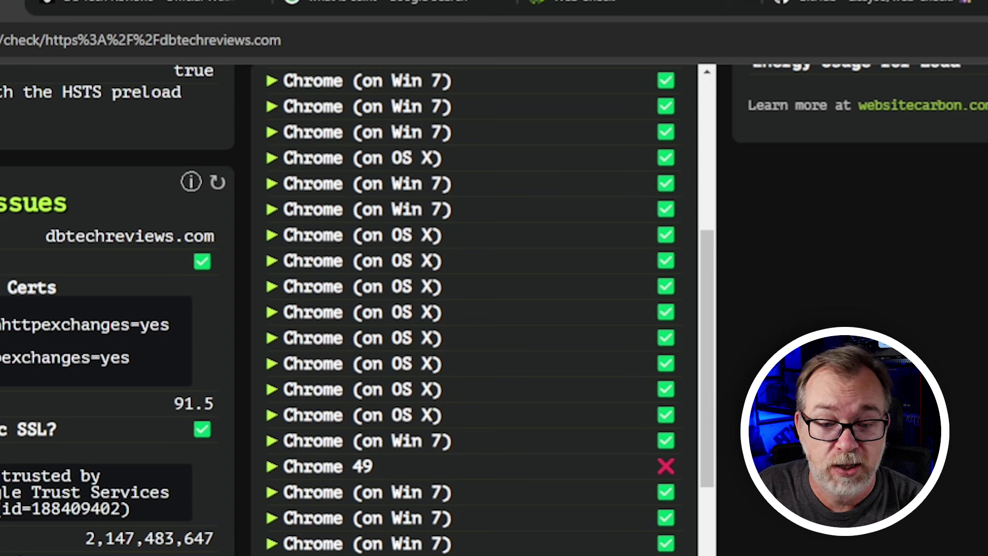
scroll(444, 369, "up", 5)
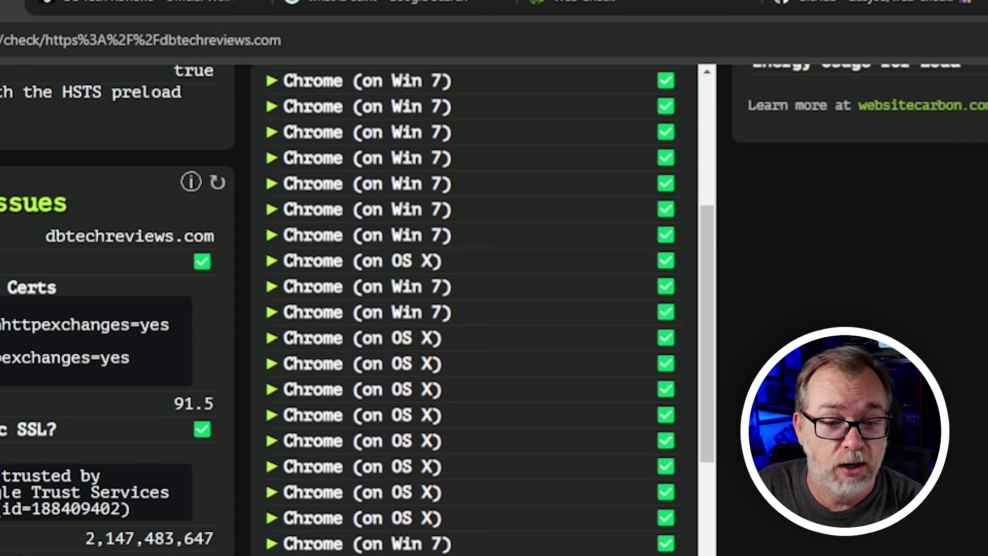
scroll(443, 369, "up", 5)
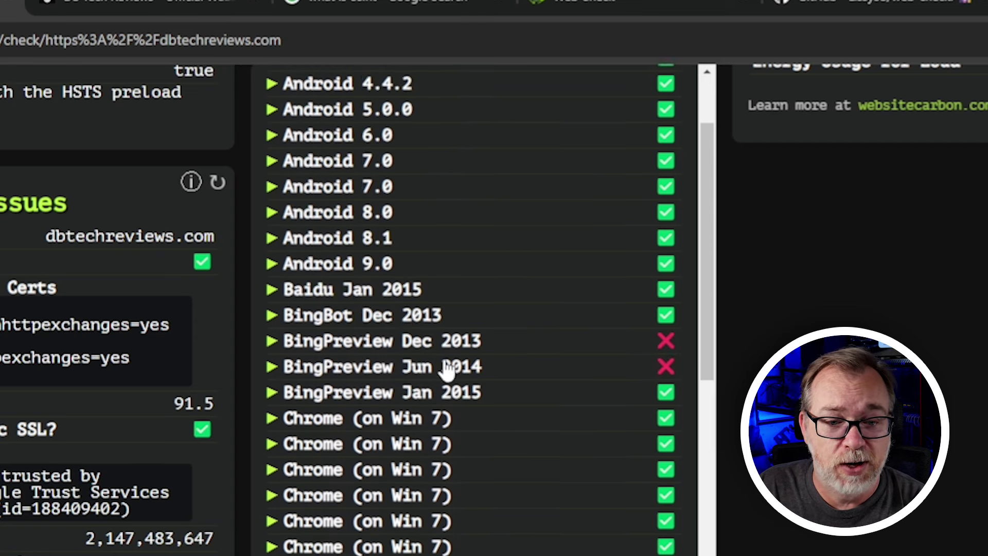
scroll(446, 370, "down", 12)
scroll(445, 369, "down", 8)
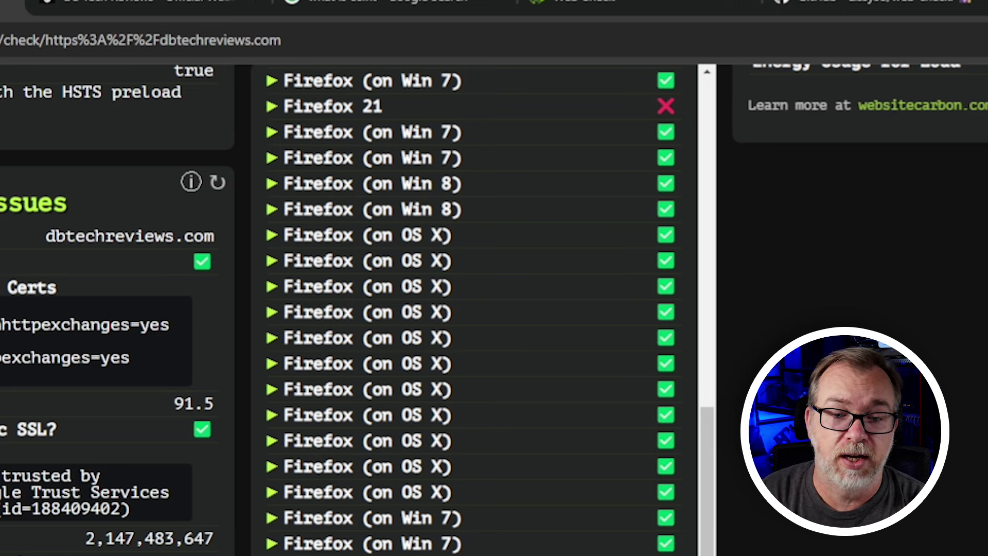
scroll(473, 308, "down", 5)
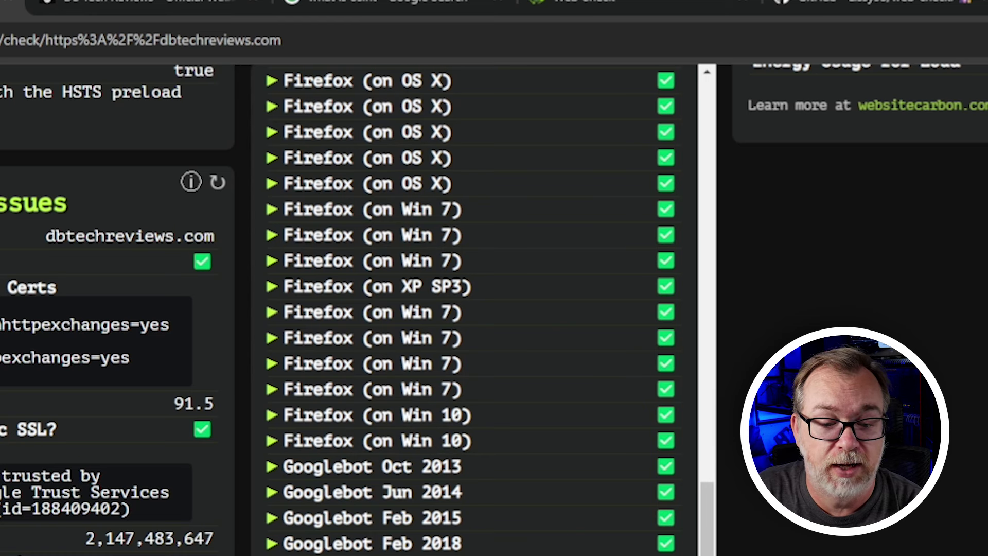
scroll(473, 309, "down", 10)
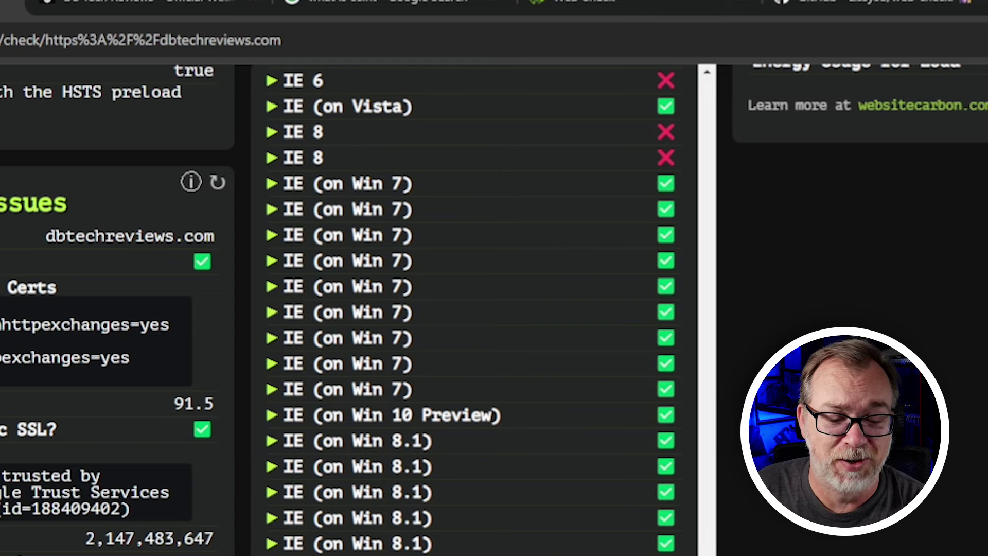
scroll(474, 309, "down", 10)
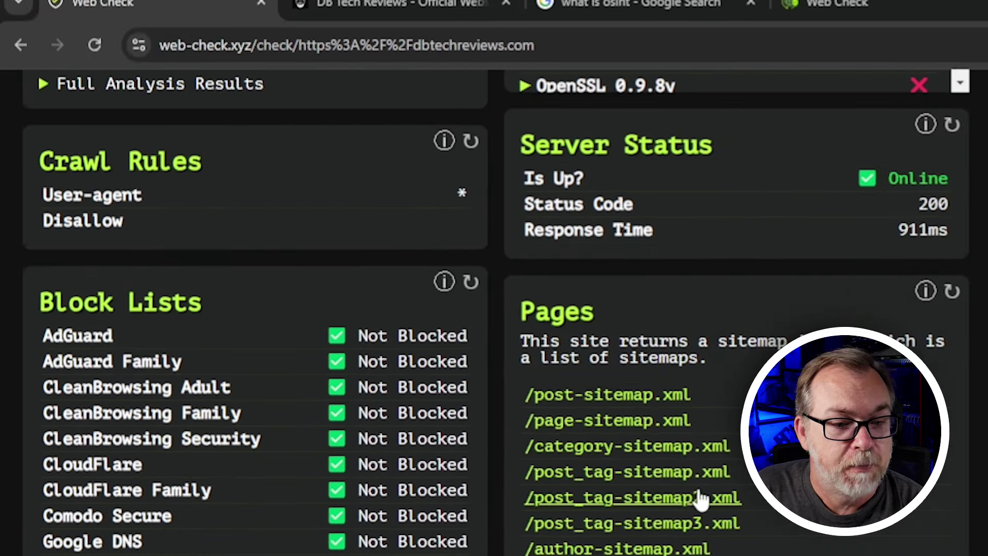
Review the Server Status, Block Lists and Pages sitemap sections, and return to the Web Check home page.
scroll(204, 319, "up", 2)
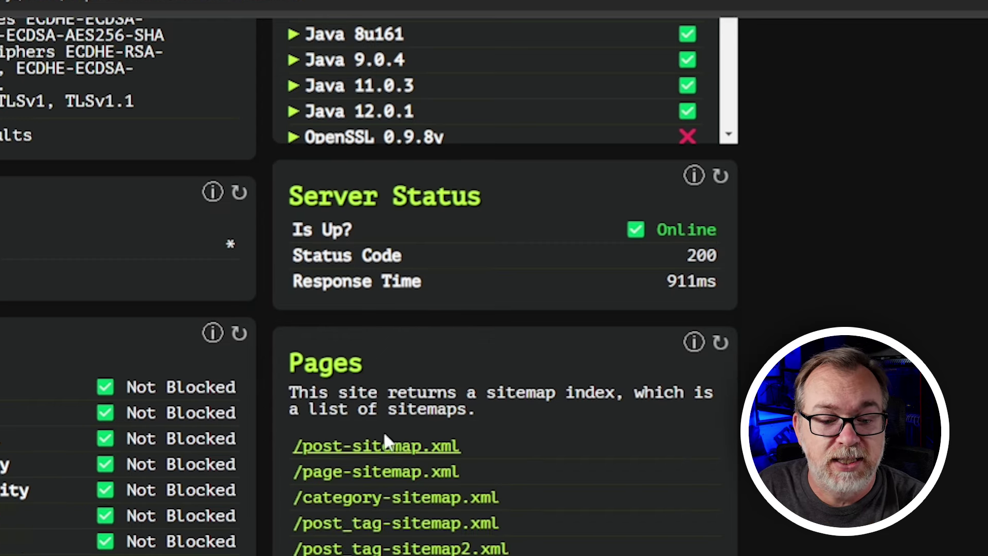
scroll(272, 226, "down", 1)
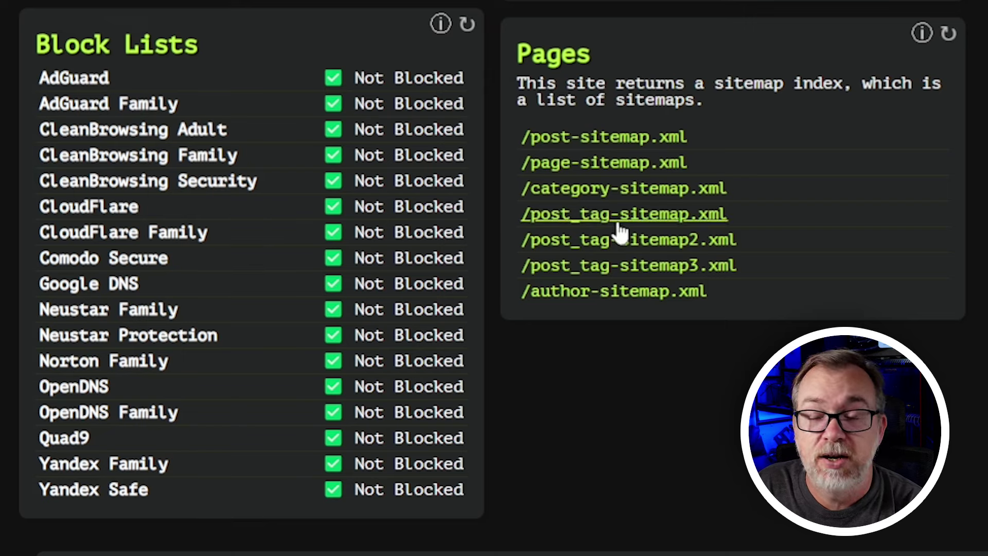
scroll(983, 221, "up", 15)
scroll(983, 221, "up", 10)
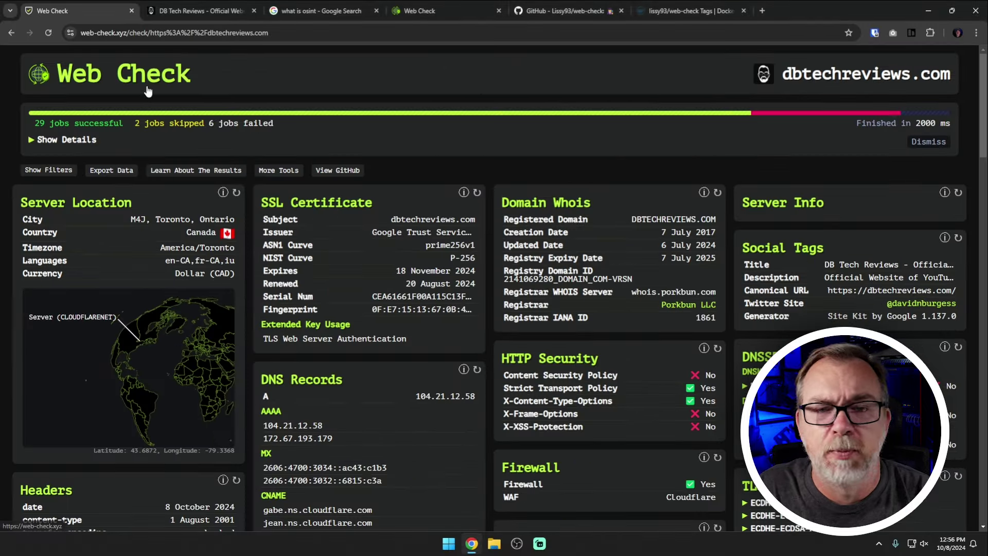
left_click(146, 89)
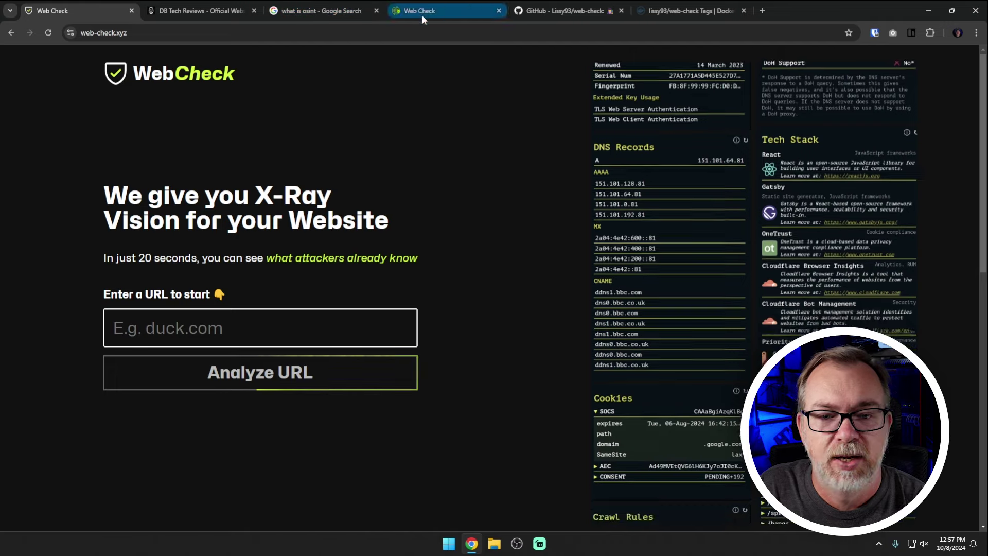
Switch to the self-hosted Web Check instance at 192.168.0.5:3123 and analyze dbt3ch.com.
left_click(421, 14)
left_click(407, 154)
type("dbt3ch.com")
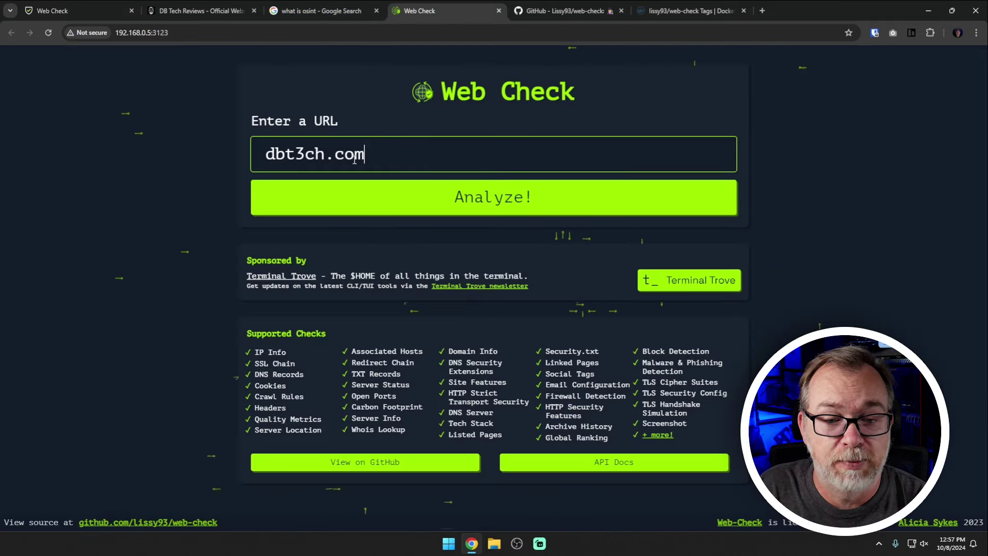
left_click(409, 192)
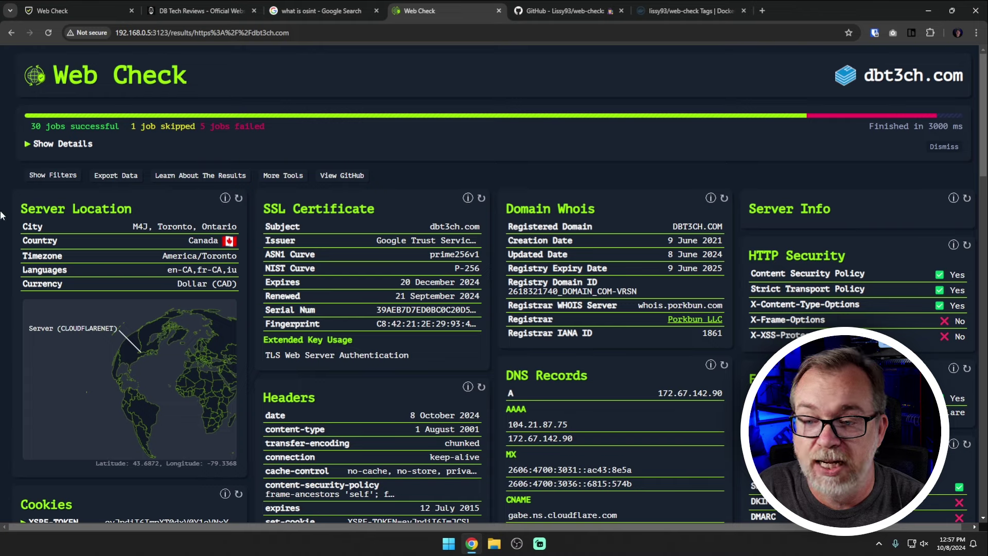
Expand the job details for dbt3ch.com and view the error details for the quality and tech-stack jobs.
left_click(30, 145)
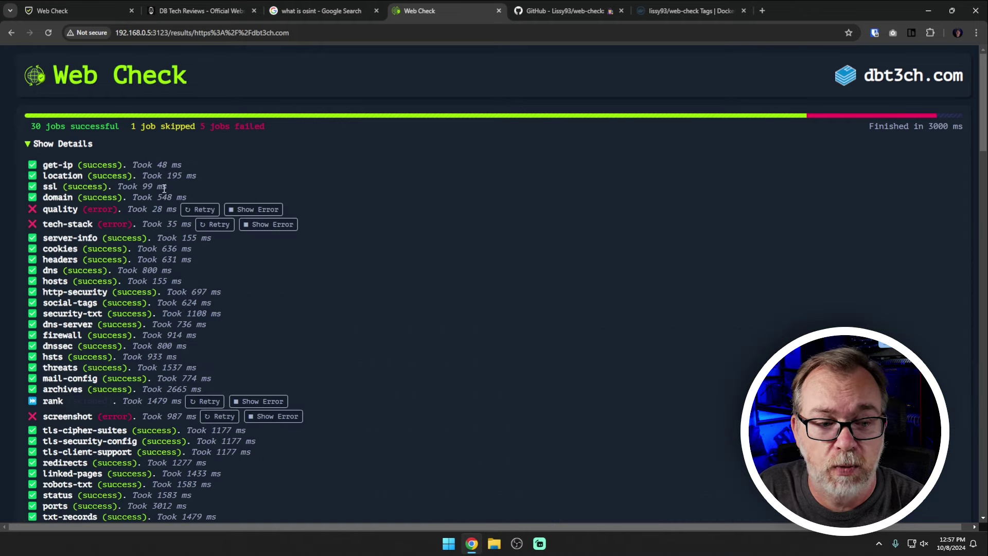
left_click(250, 211)
left_click(264, 258)
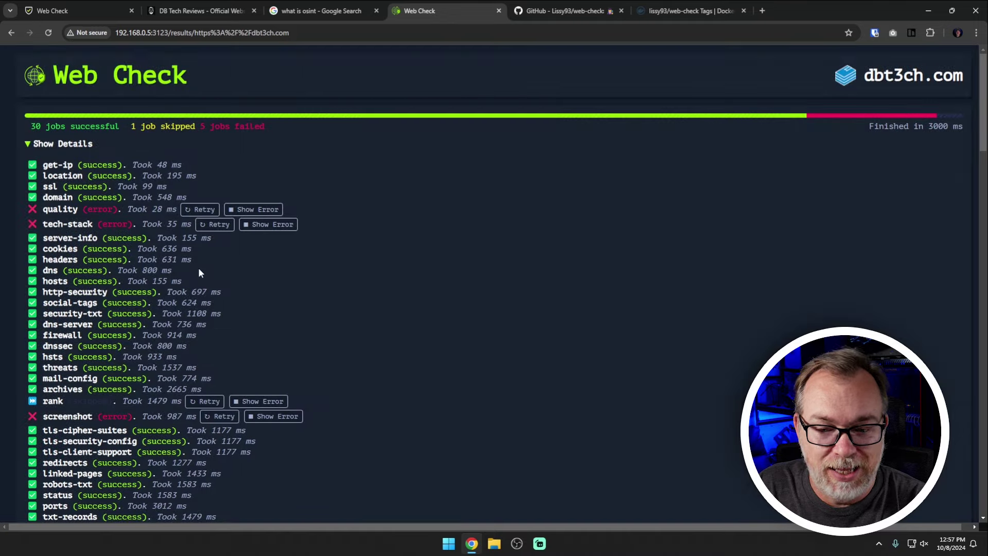
left_click(256, 226)
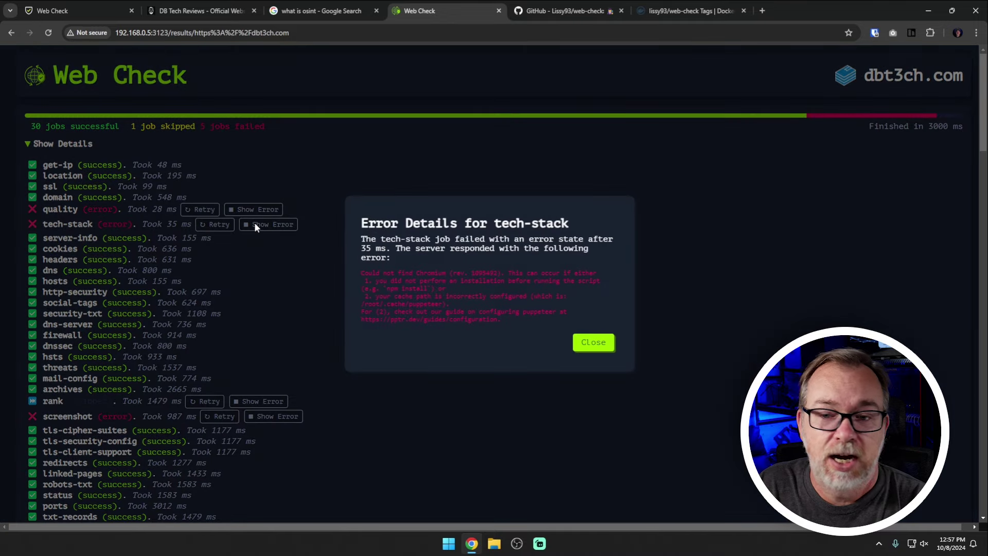
left_click(255, 226)
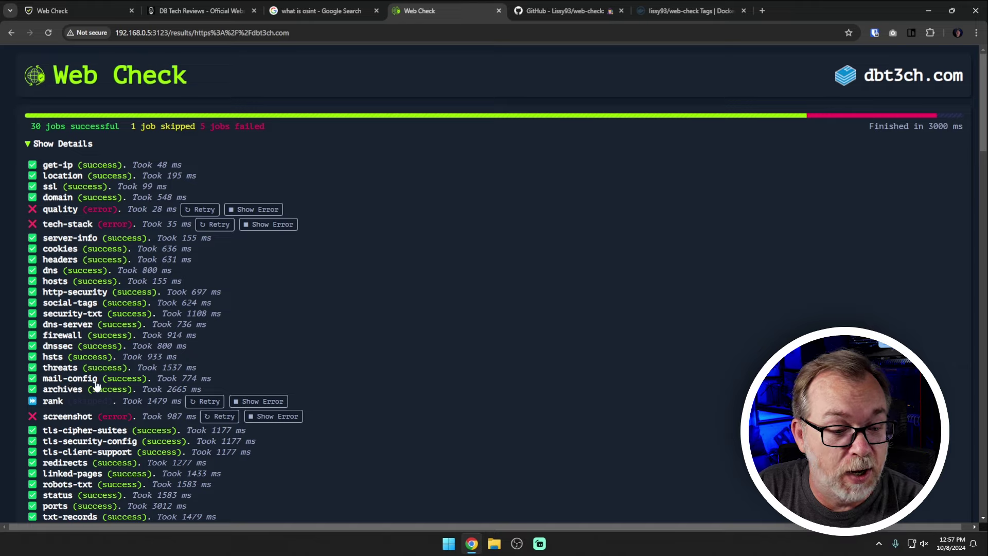
View the error details for the rank and screenshot jobs of dbt3ch.com, closing each one.
scroll(98, 386, "down", 3)
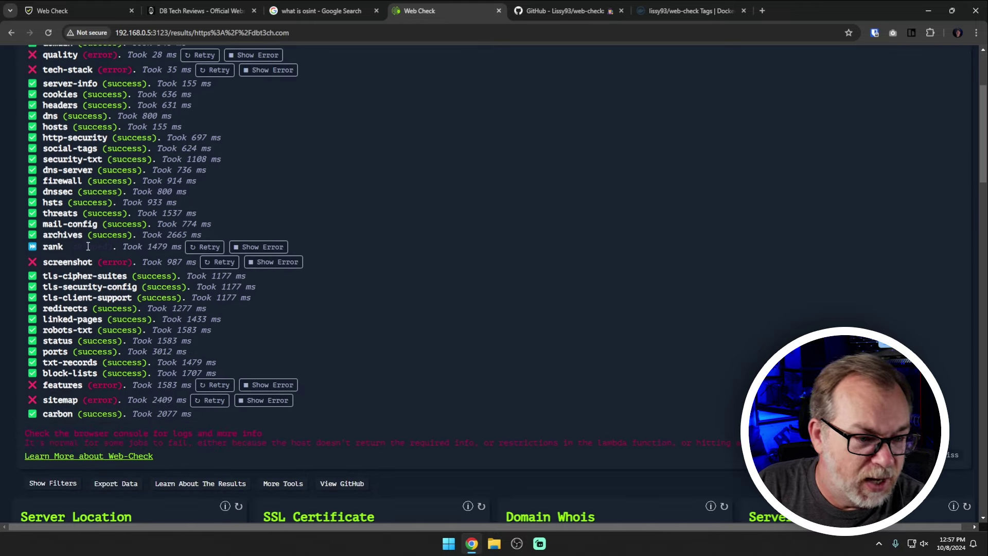
left_click(260, 247)
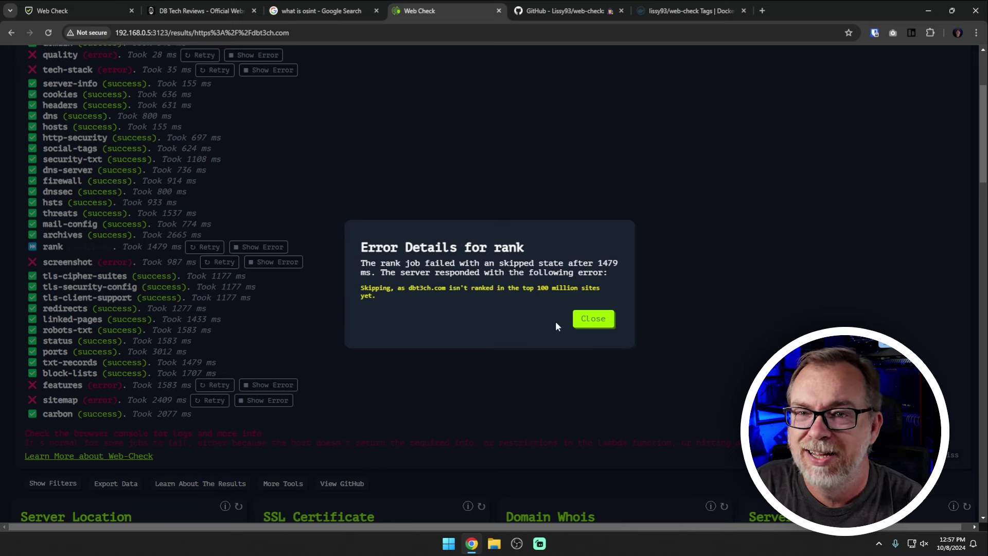
left_click(591, 319)
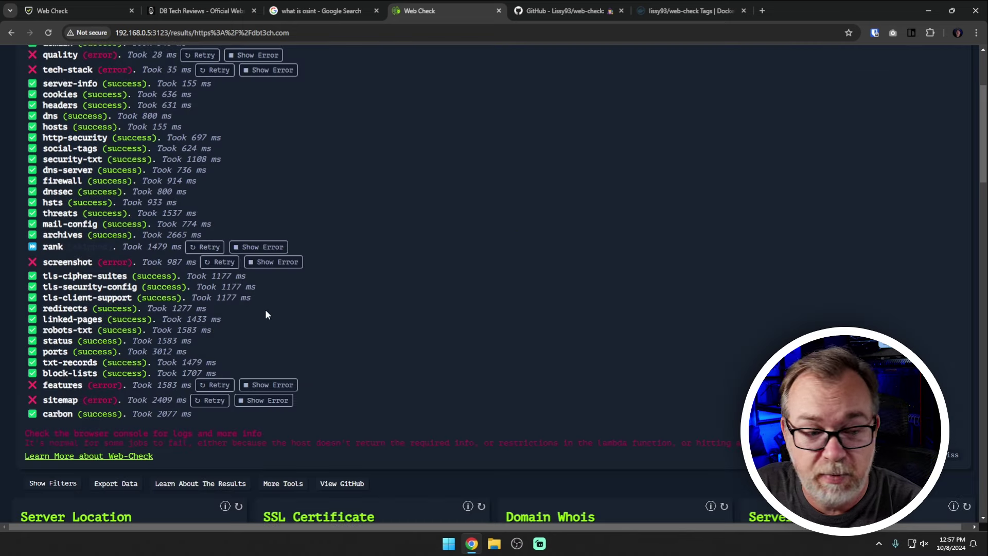
left_click(273, 262)
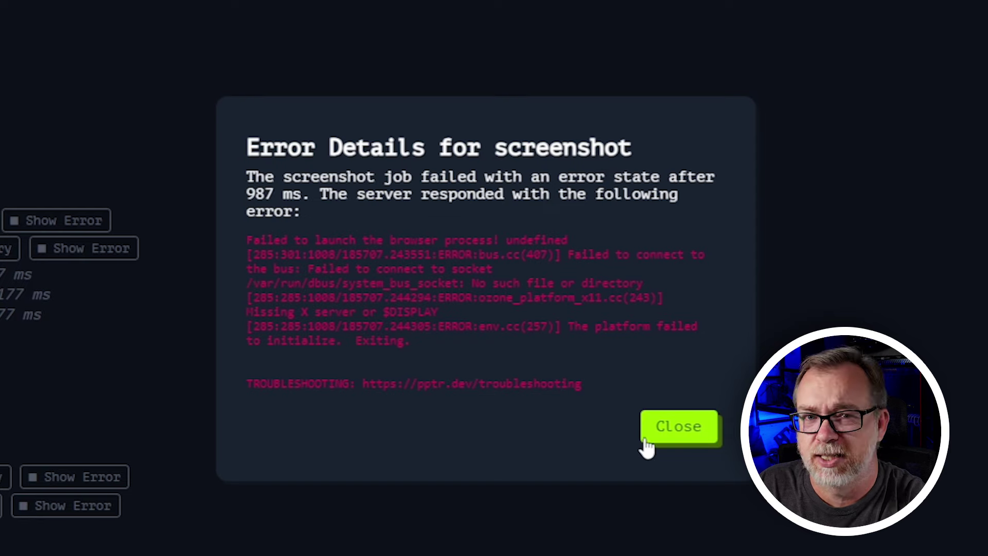
left_click(688, 441)
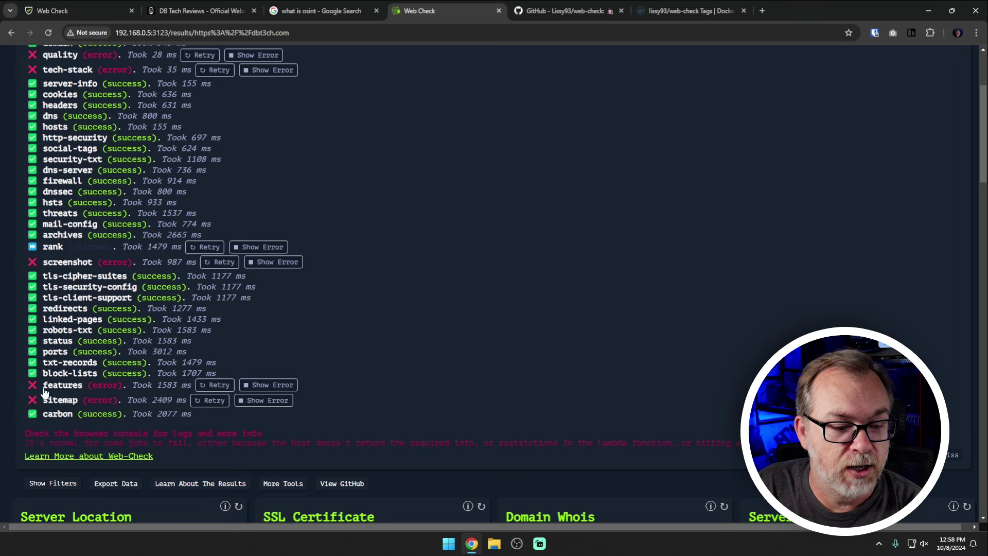
View the error details for the features and sitemap jobs, highlighting the BuiltWith mention in the features error, and close each one.
left_click(276, 392)
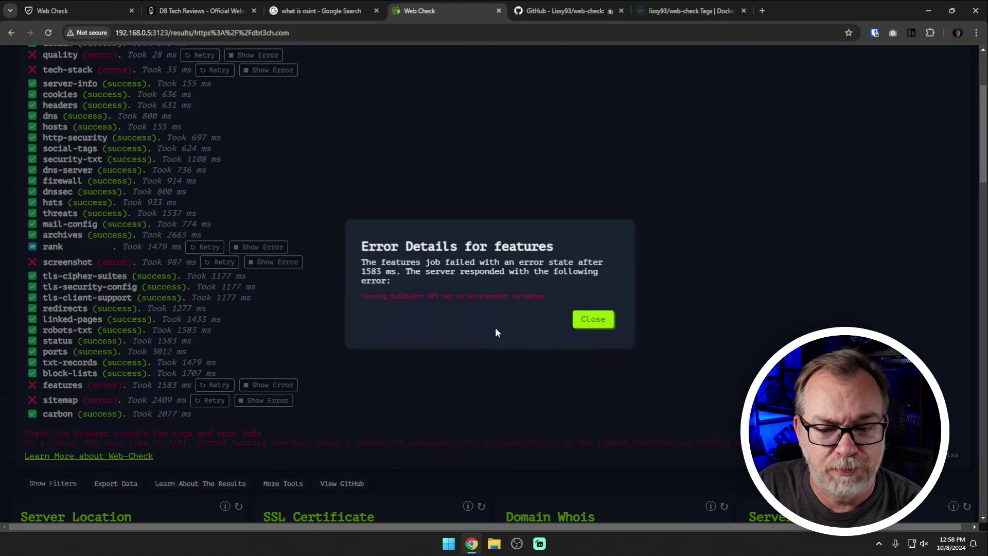
left_click_drag(396, 294, 429, 295)
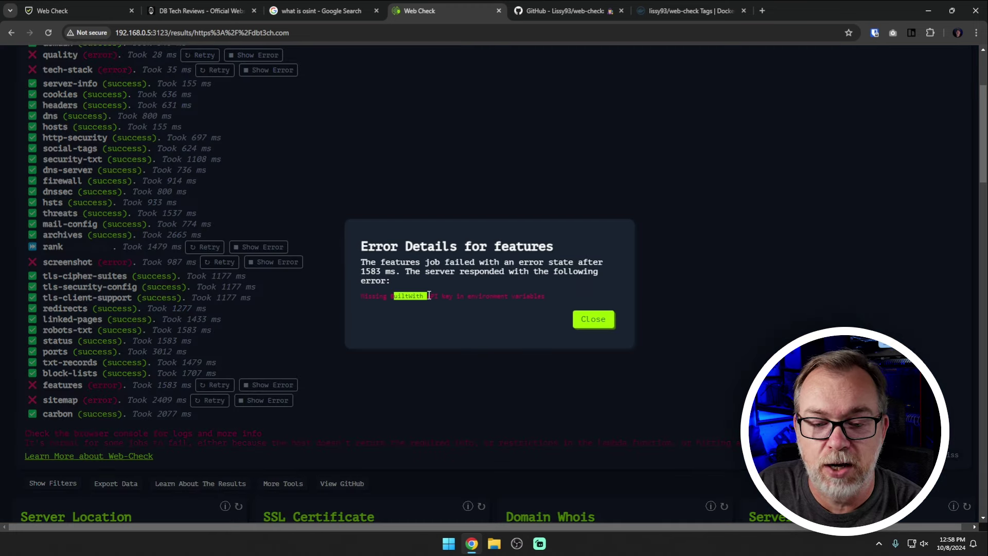
left_click(600, 320)
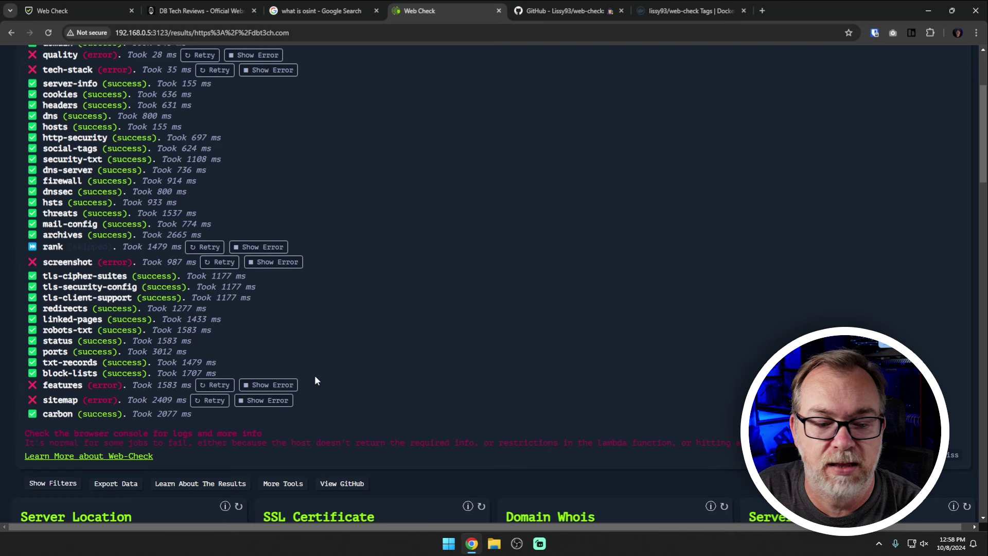
left_click(263, 400)
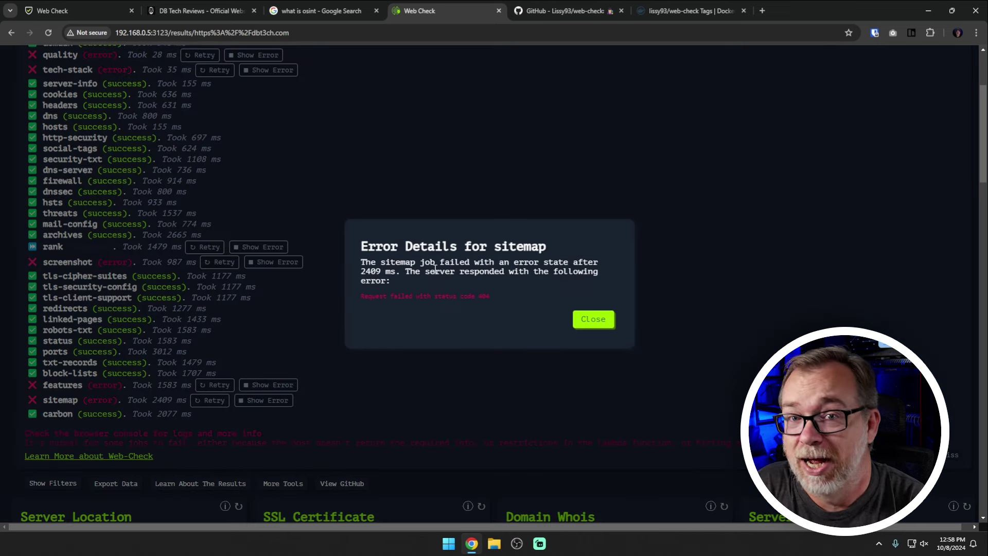
left_click(610, 326)
Collapse the job details for dbt3ch.com and examine the report's server location, cookies, social tags, DNSSEC, archive history, redirects and open ports.
scroll(523, 245, "up", 3)
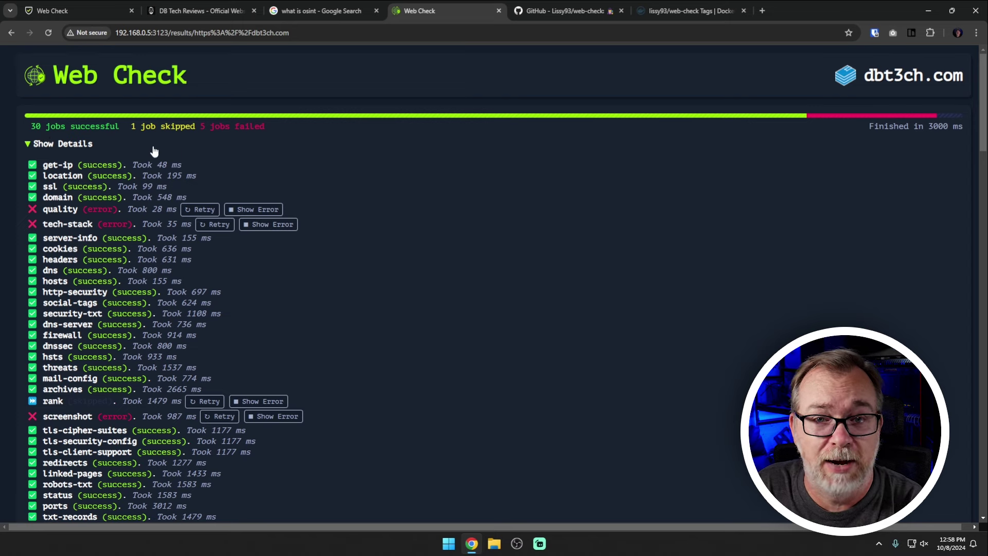
left_click(29, 145)
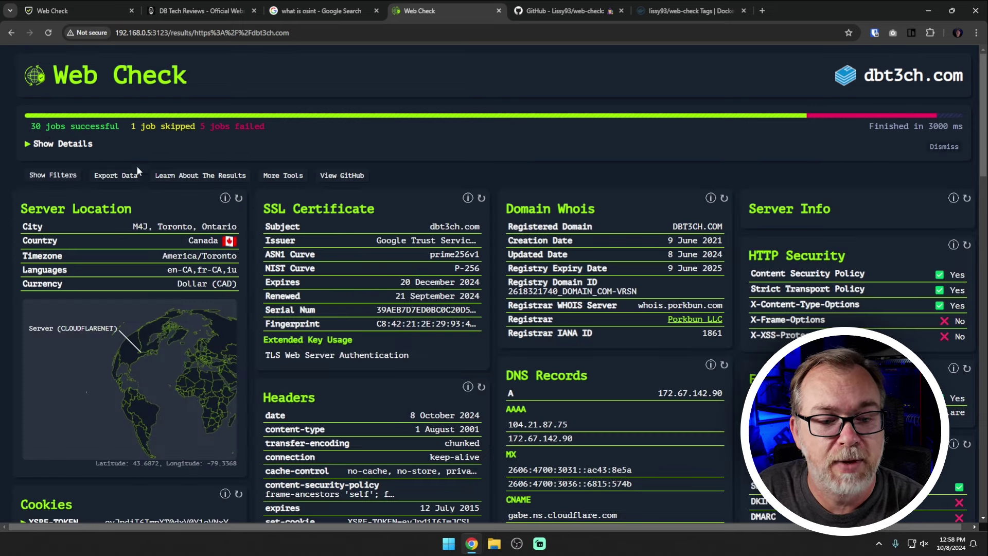
scroll(229, 131, "down", 2)
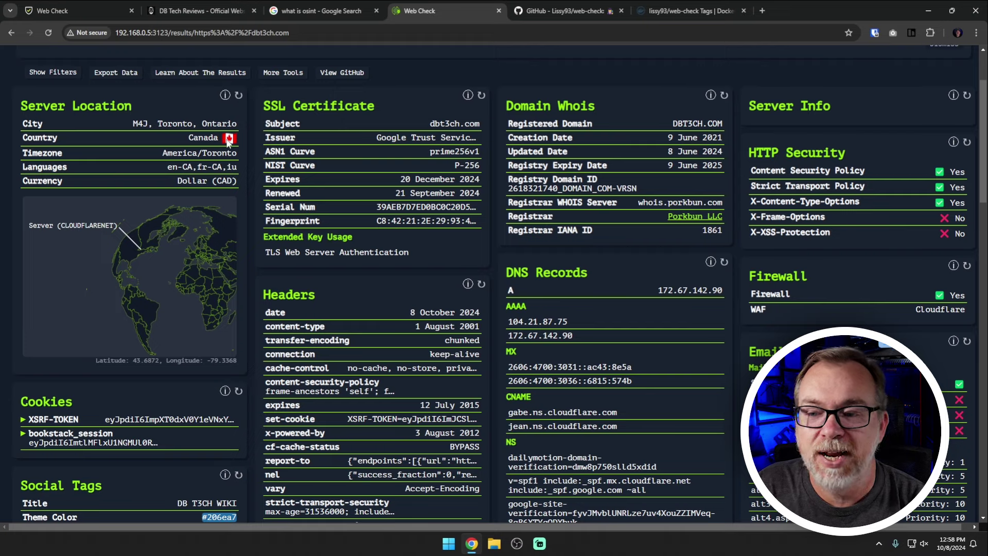
scroll(269, 183, "down", 1)
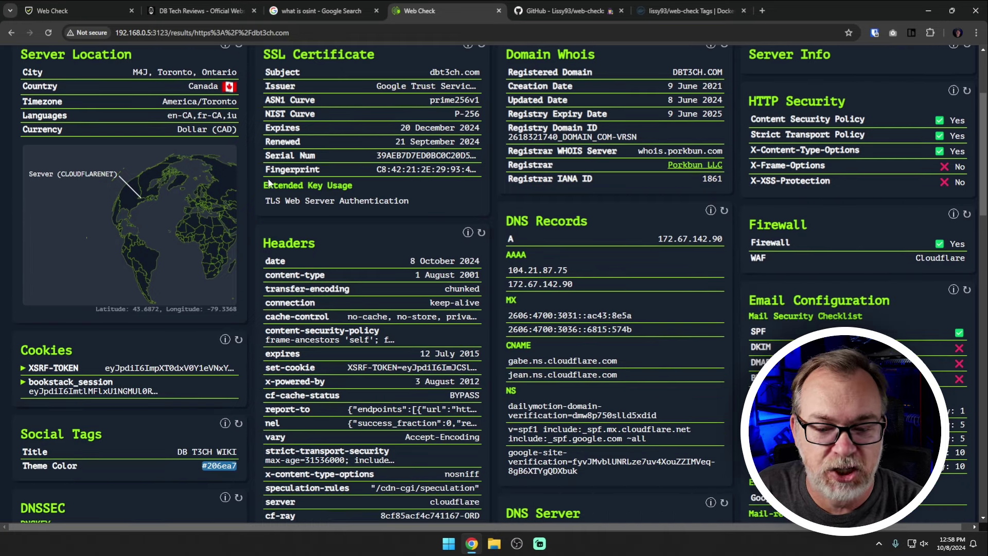
scroll(268, 183, "up", 3)
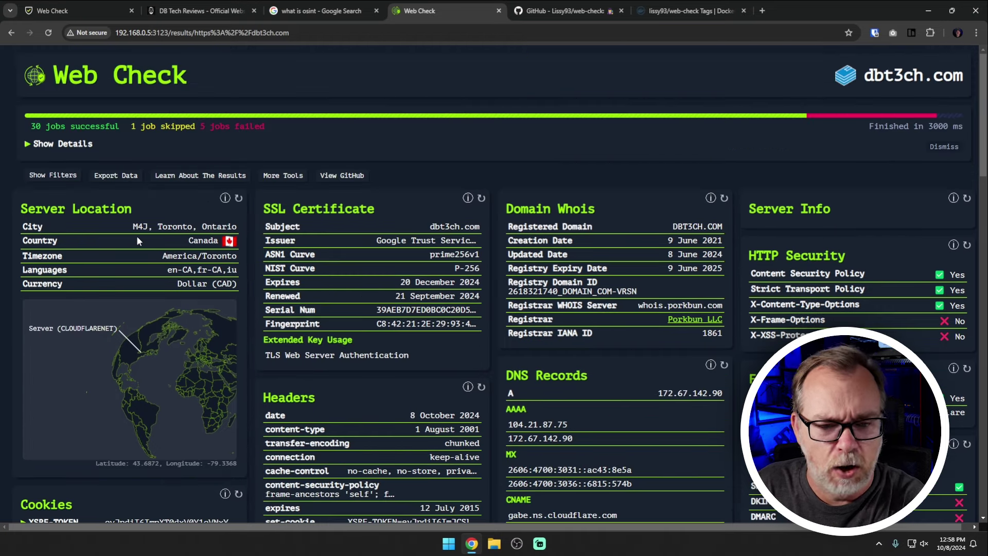
scroll(78, 202, "down", 3)
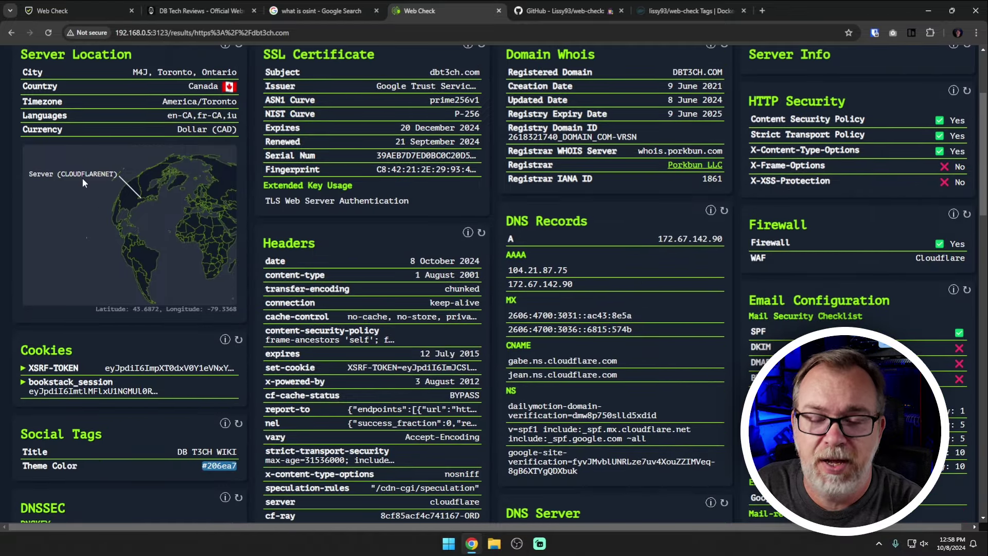
scroll(82, 177, "down", 2)
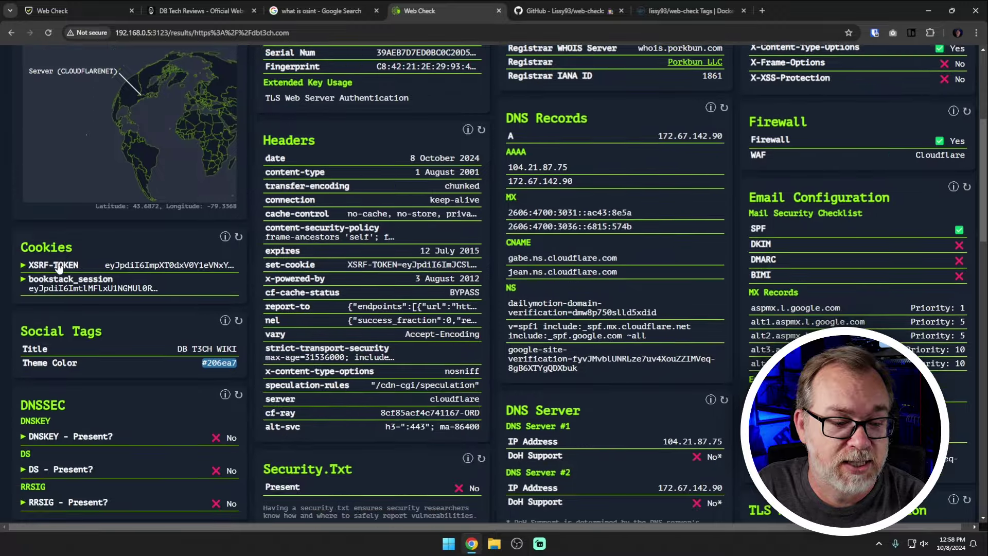
scroll(64, 206, "down", 2)
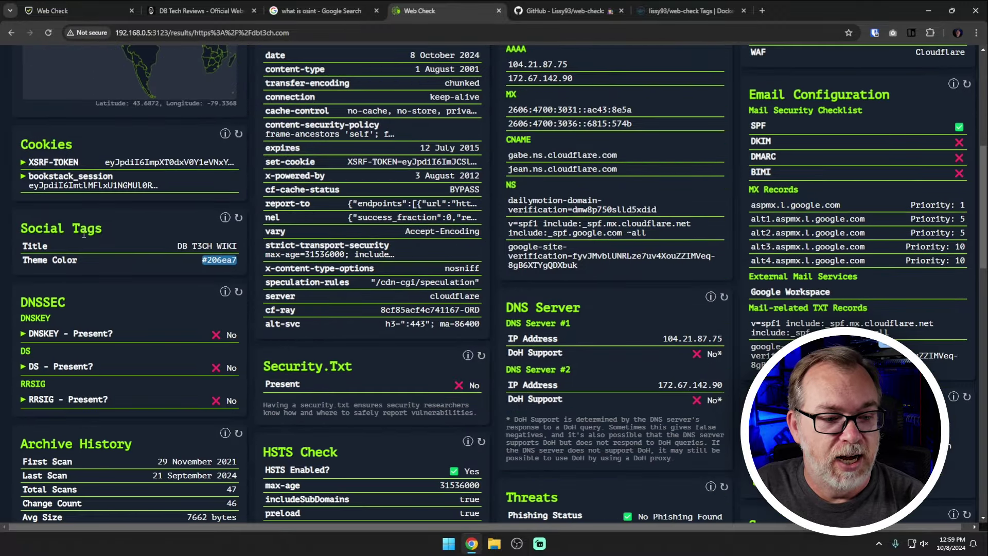
scroll(84, 234, "down", 2)
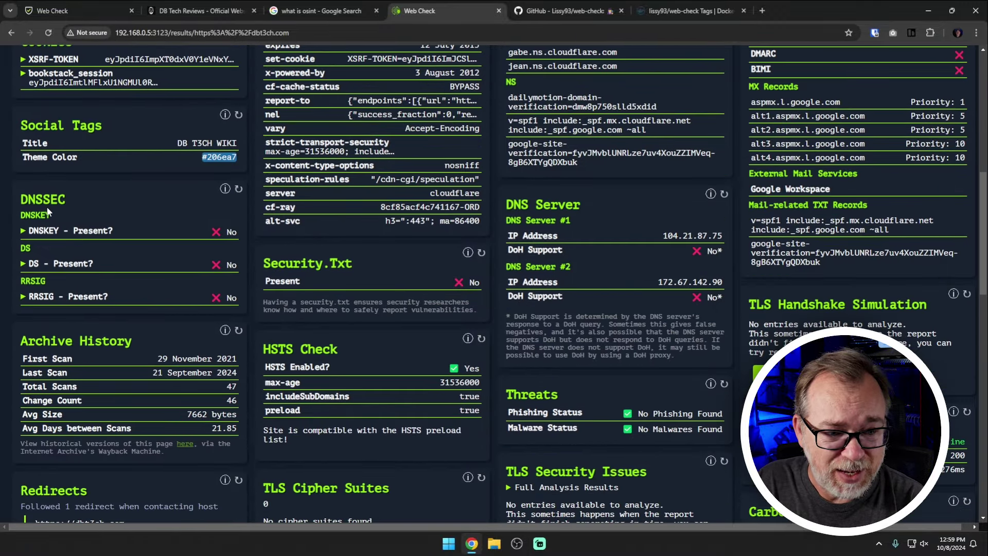
scroll(111, 324, "down", 3)
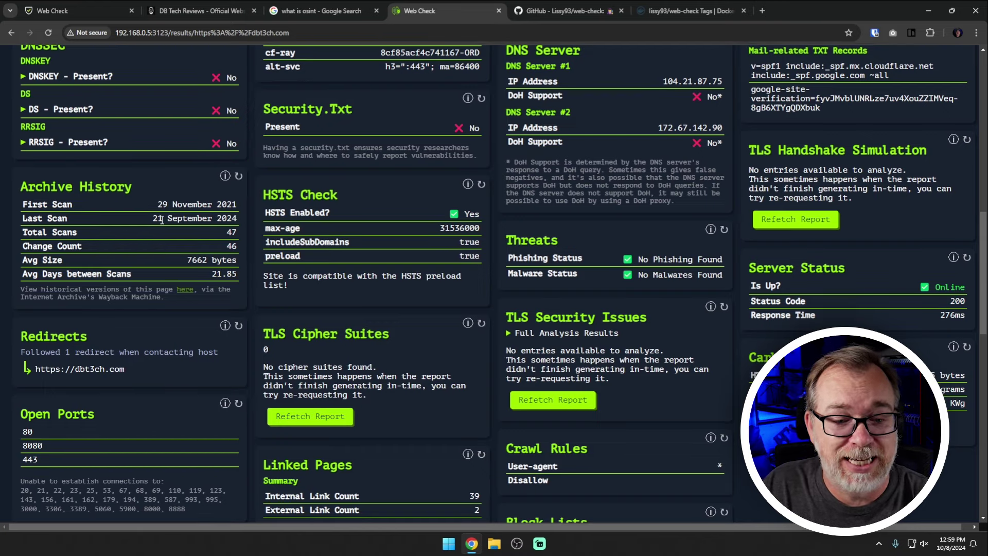
mouse_move(162, 219)
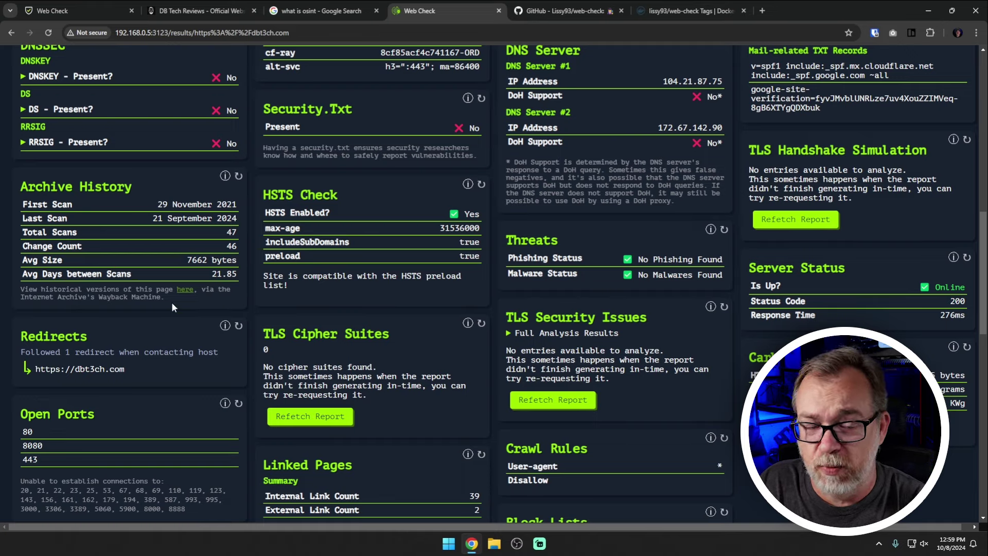
scroll(188, 298, "down", 3)
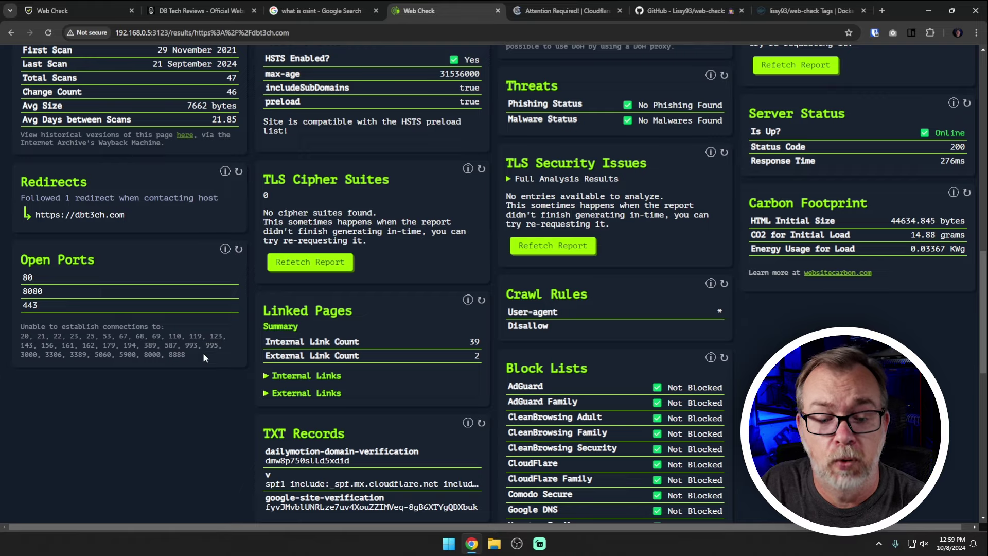
Examine the headers, HSTS check and block lists in the dbt3ch.com report, and refetch the TLS Security Issues report.
scroll(203, 353, "up", 15)
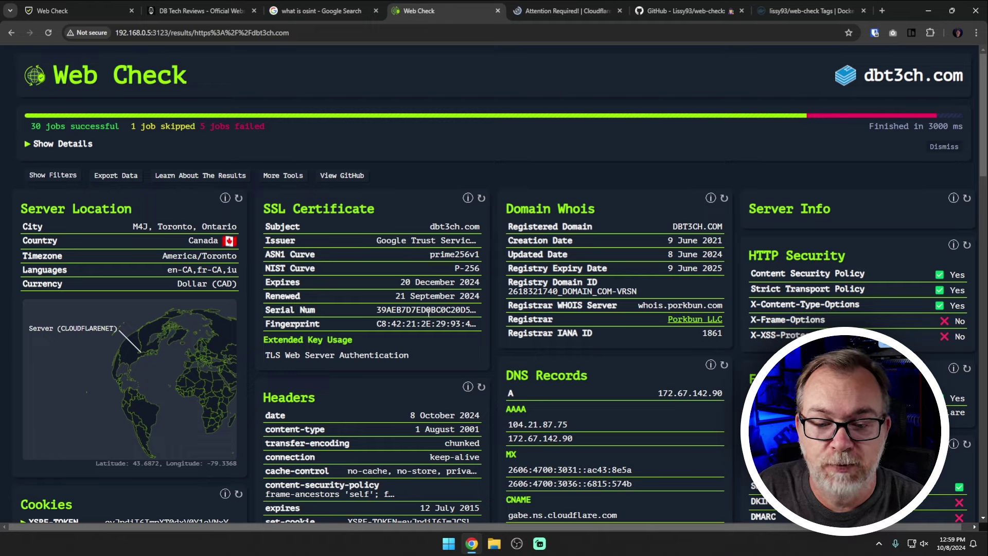
scroll(426, 208, "down", 4)
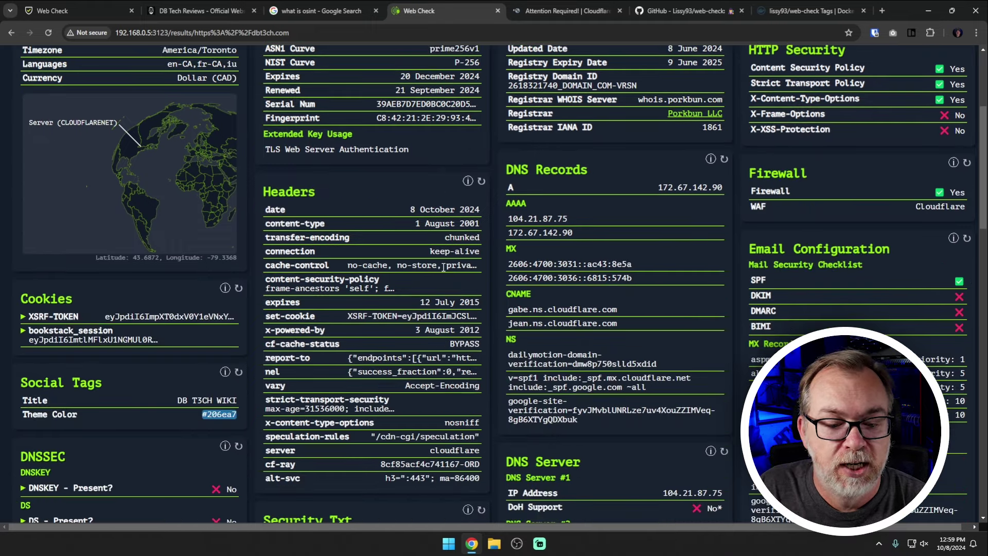
scroll(426, 208, "down", 8)
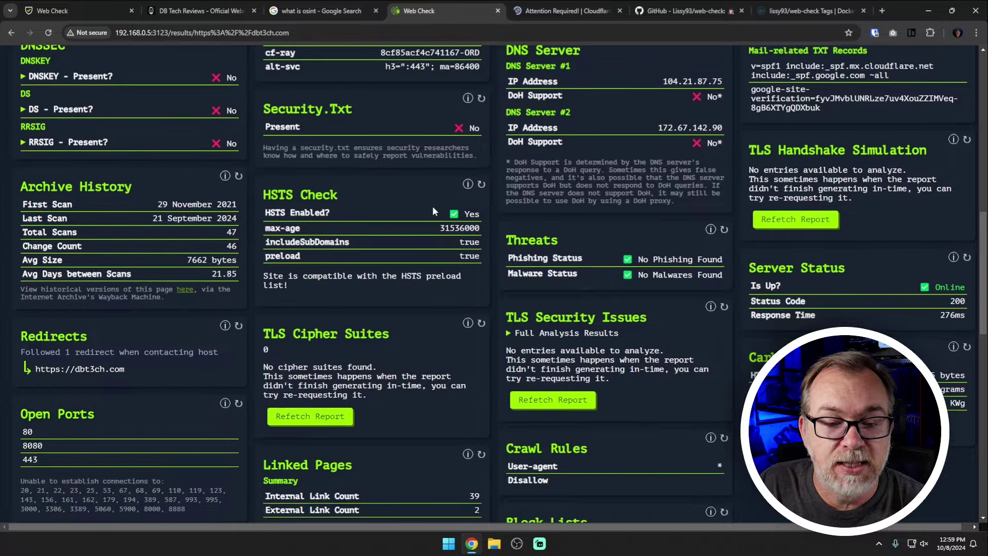
scroll(432, 206, "down", 6)
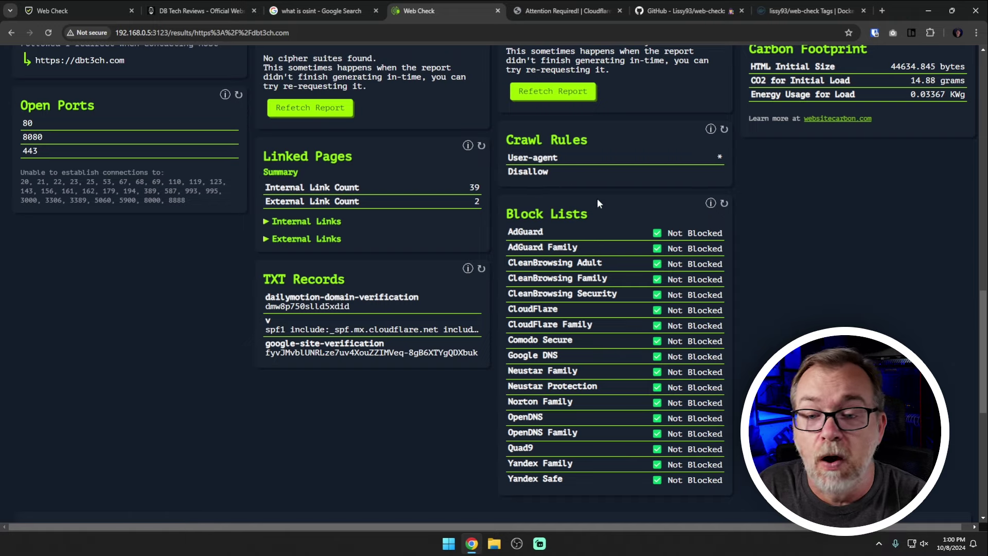
scroll(636, 195, "up", 5)
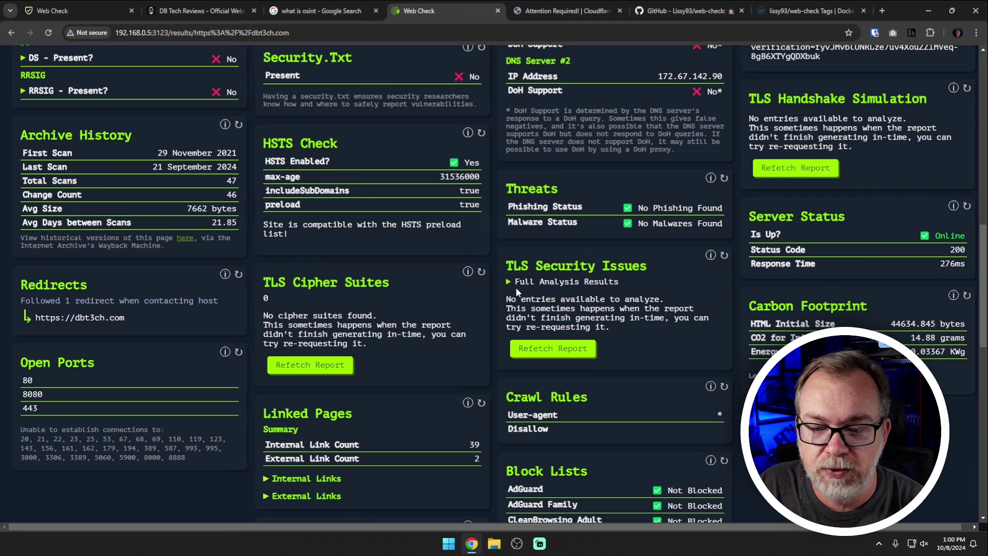
left_click(577, 350)
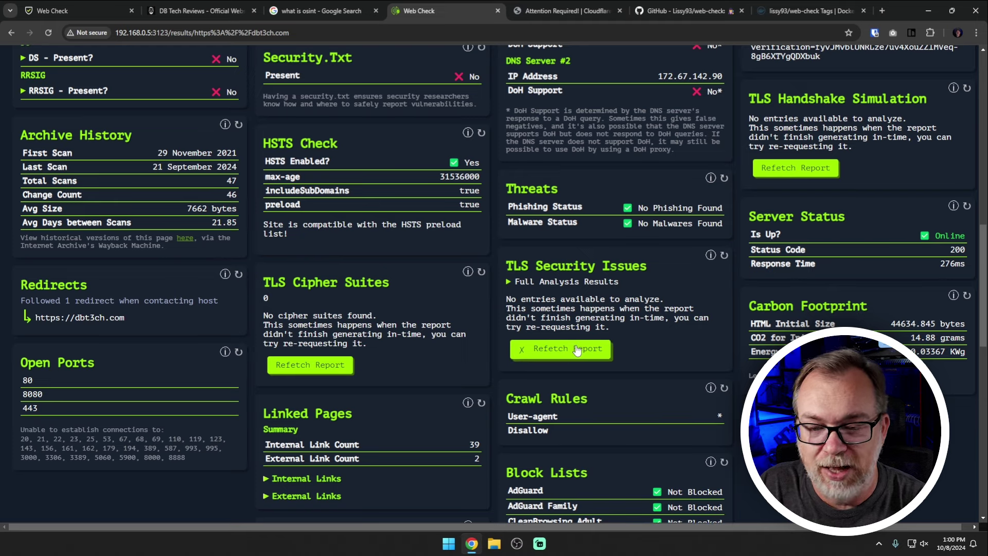
Return to the self-hosted Web Check start page and analyze zimaspace.com.
scroll(559, 226, "up", 3)
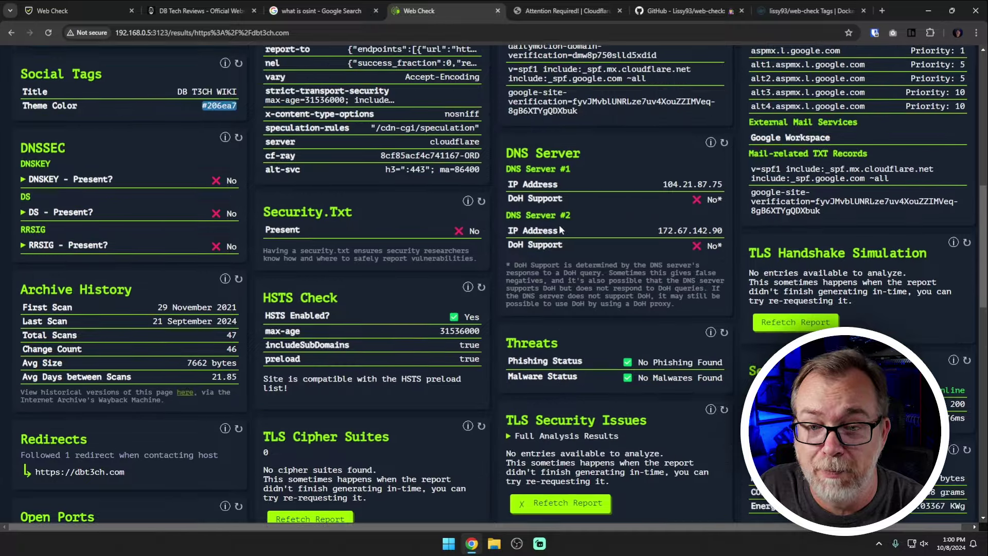
scroll(536, 244, "up", 2)
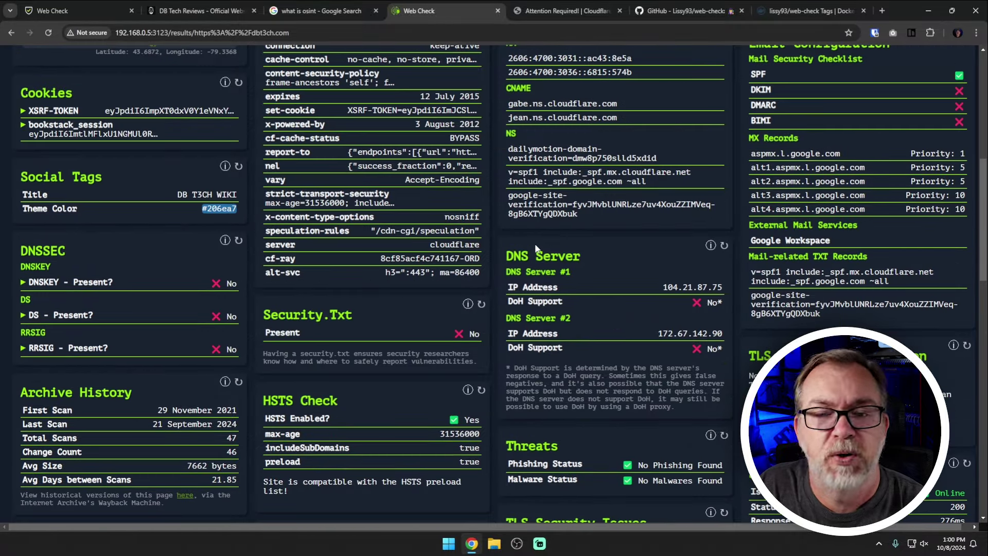
scroll(536, 248, "up", 2)
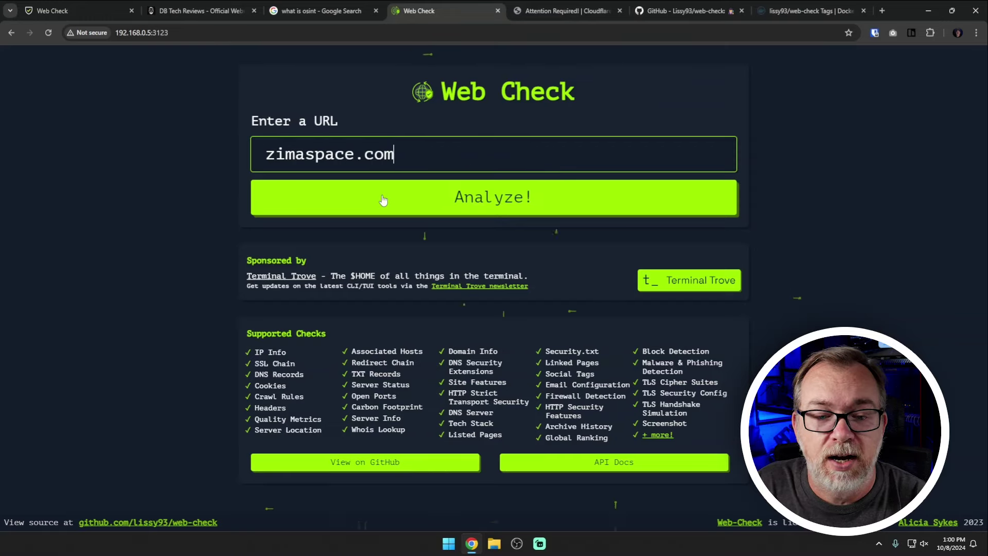
left_click(383, 200)
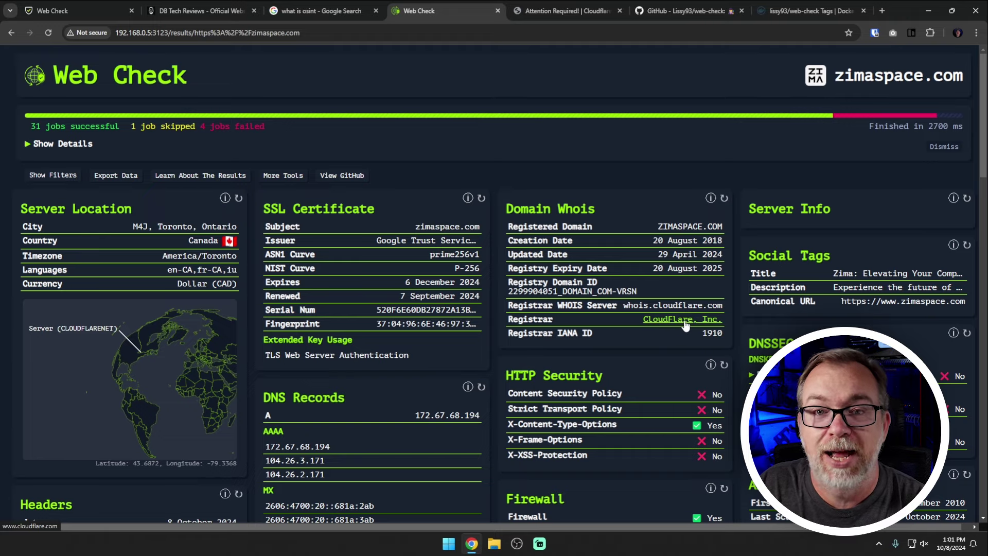
Examine the zimaspace.com report, covering headers, DNS records, HSTS check, global ranking, redirects, open ports, carbon footprint and domain Whois.
scroll(420, 329, "down", 4)
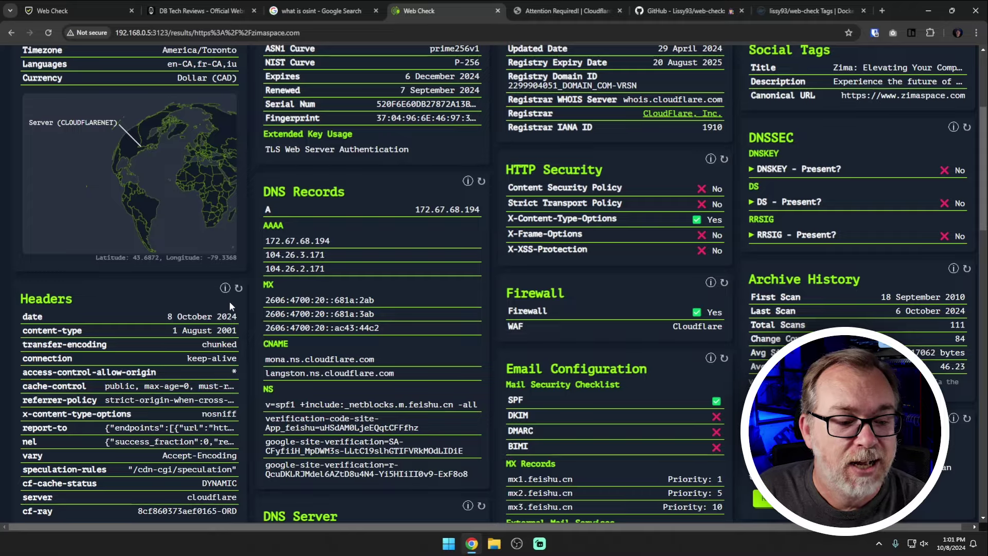
scroll(216, 291, "up", 3)
scroll(206, 285, "up", 1)
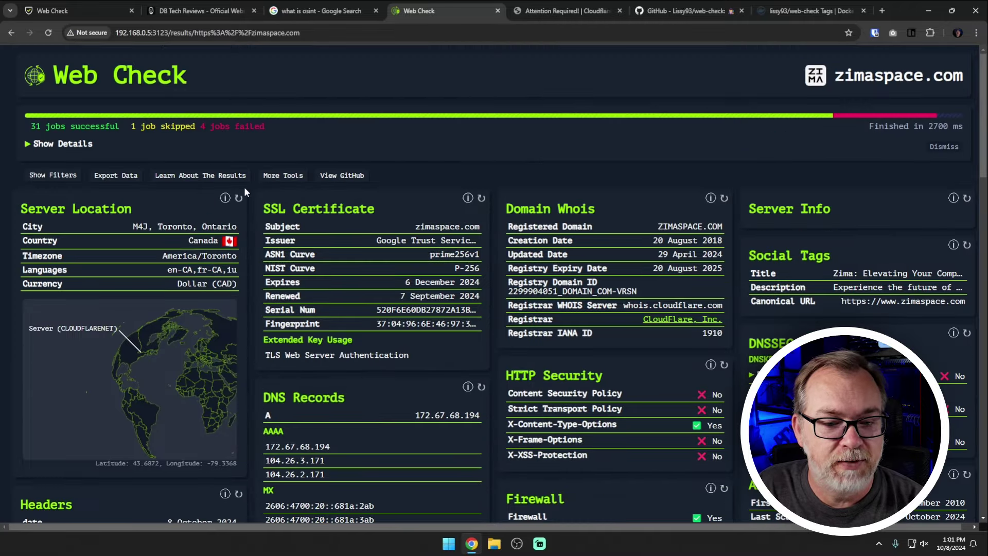
scroll(122, 298, "down", 4)
scroll(50, 290, "down", 2)
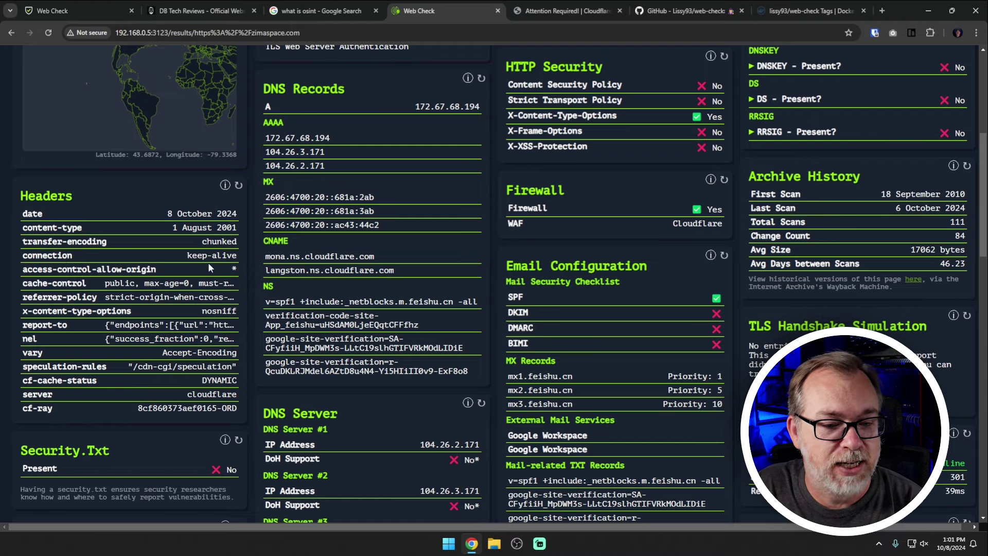
scroll(180, 320, "down", 4)
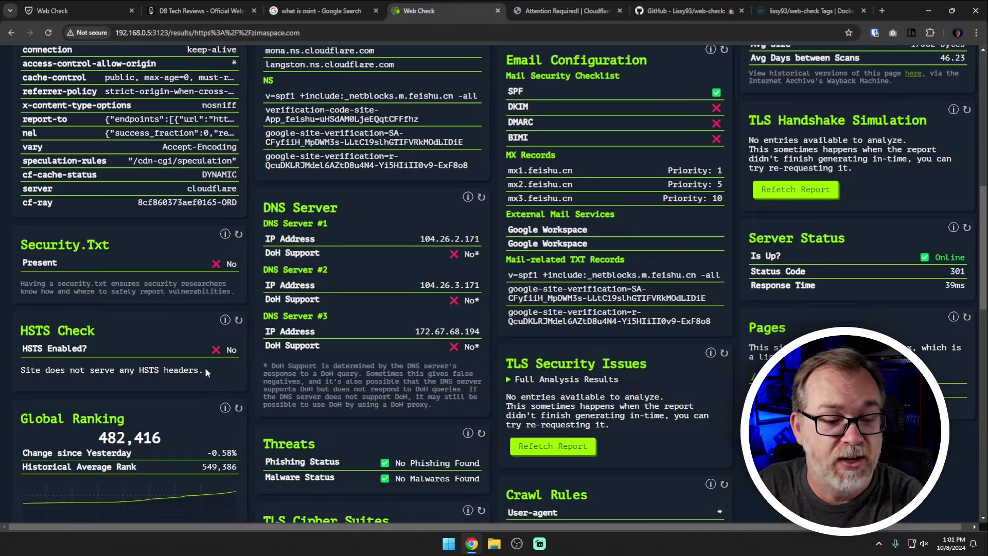
scroll(204, 367, "down", 3)
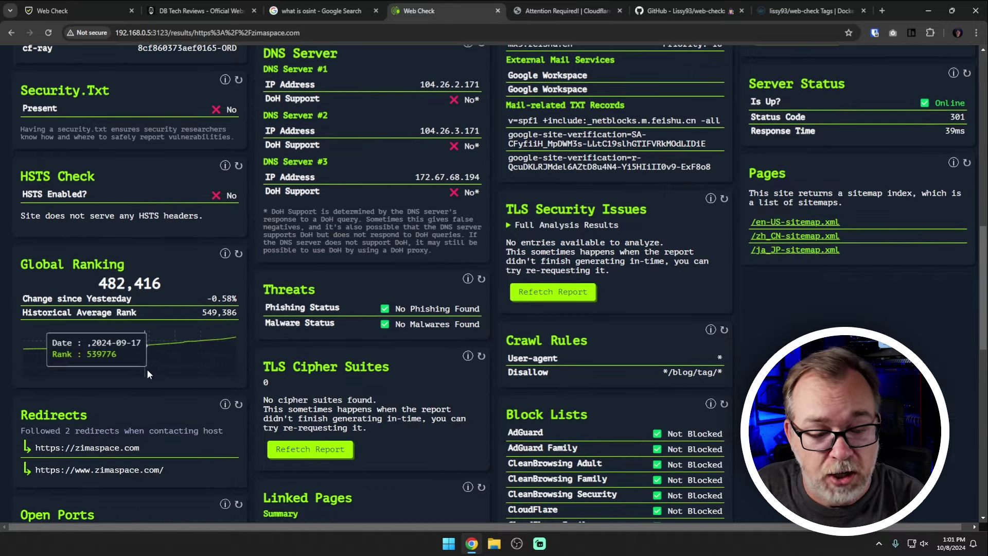
scroll(147, 369, "down", 4)
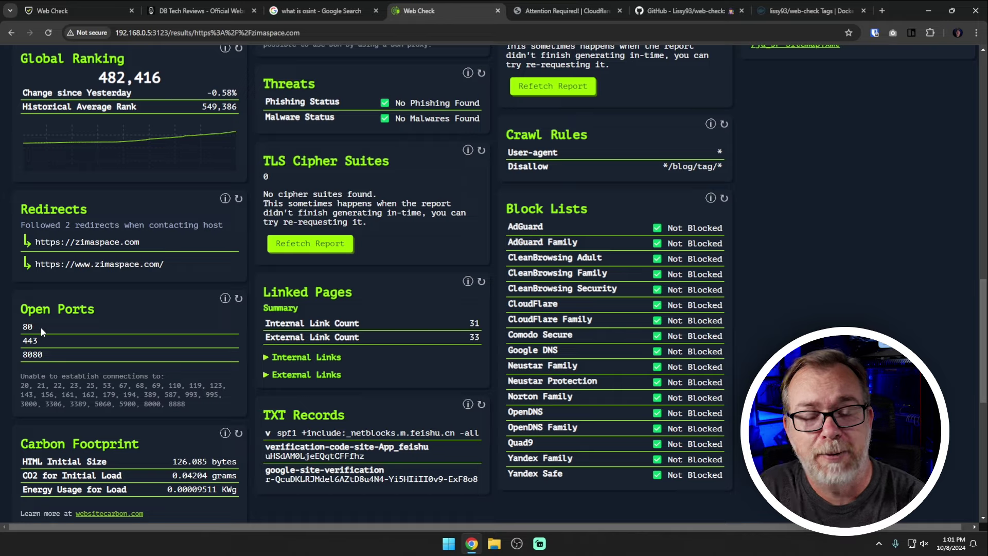
scroll(43, 329, "down", 2)
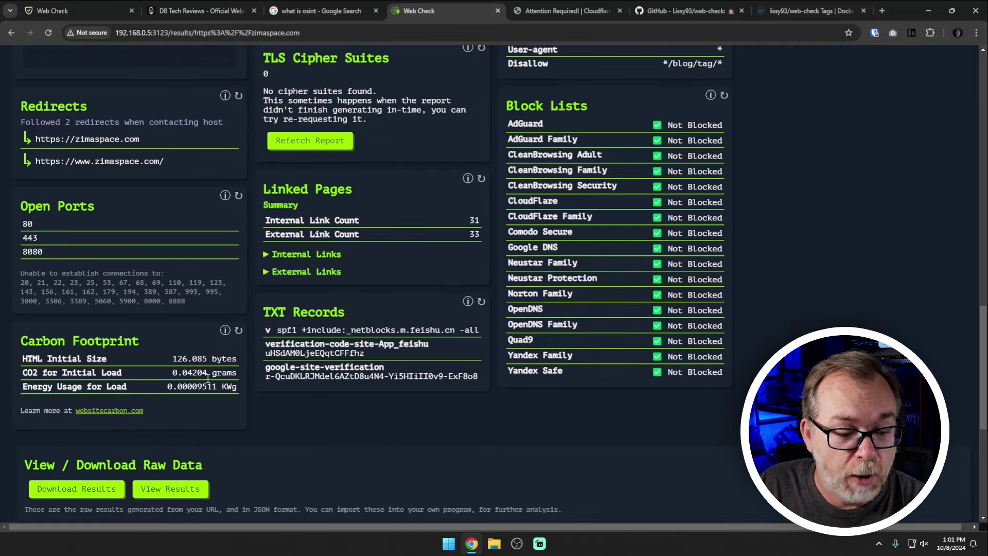
scroll(279, 288, "up", 15)
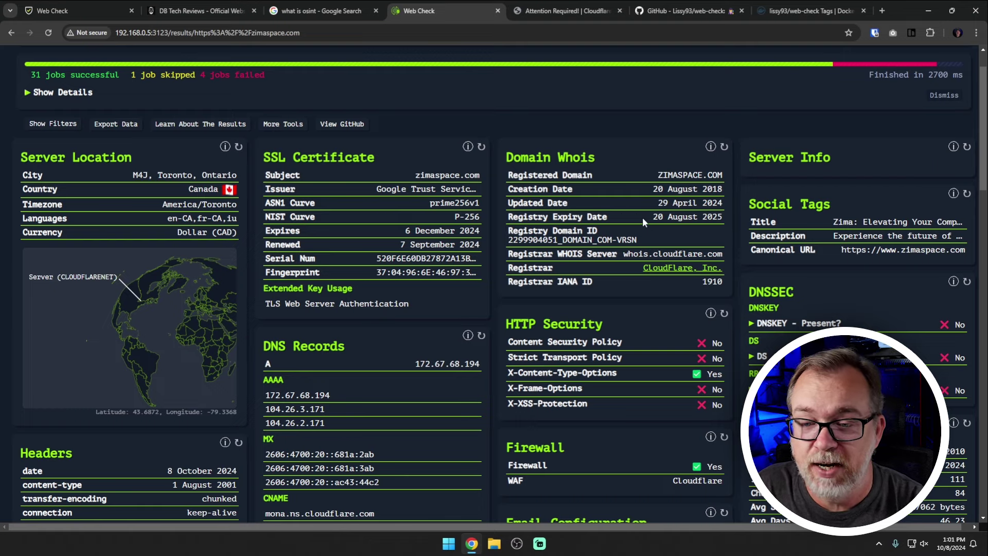
scroll(685, 217, "down", 2)
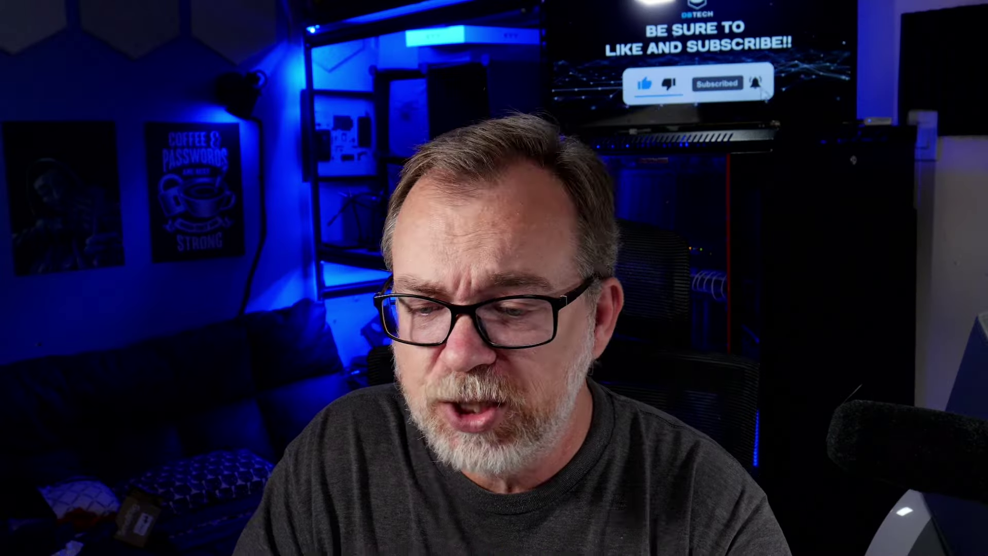